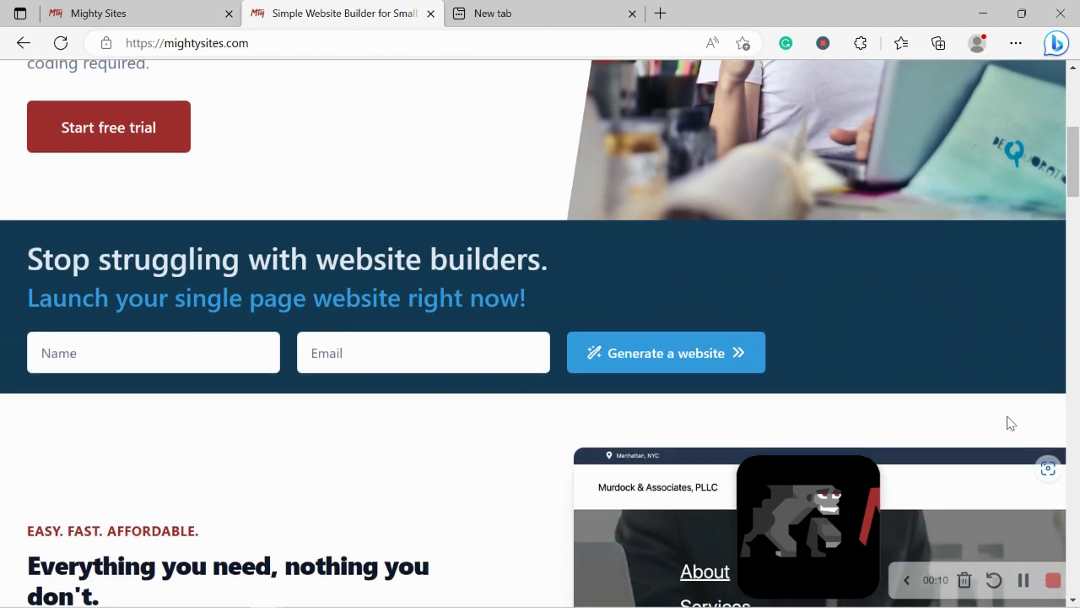
# Scroll down the Mighty Sites homepage and close the unused blank browser tab
pyautogui.scroll(-5, 1009, 422)
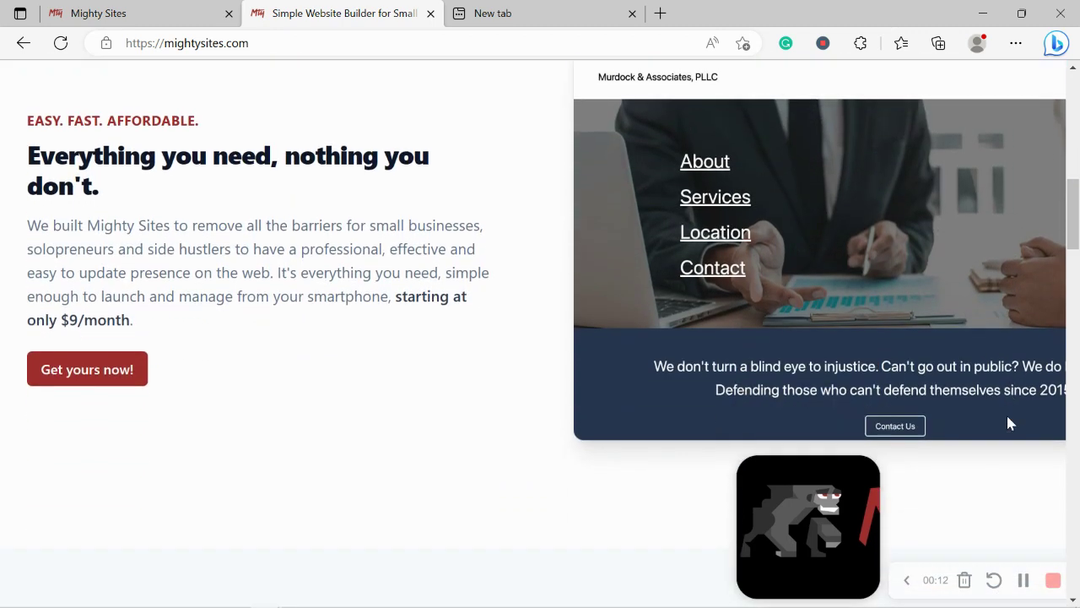
pyautogui.scroll(-3, 1011, 422)
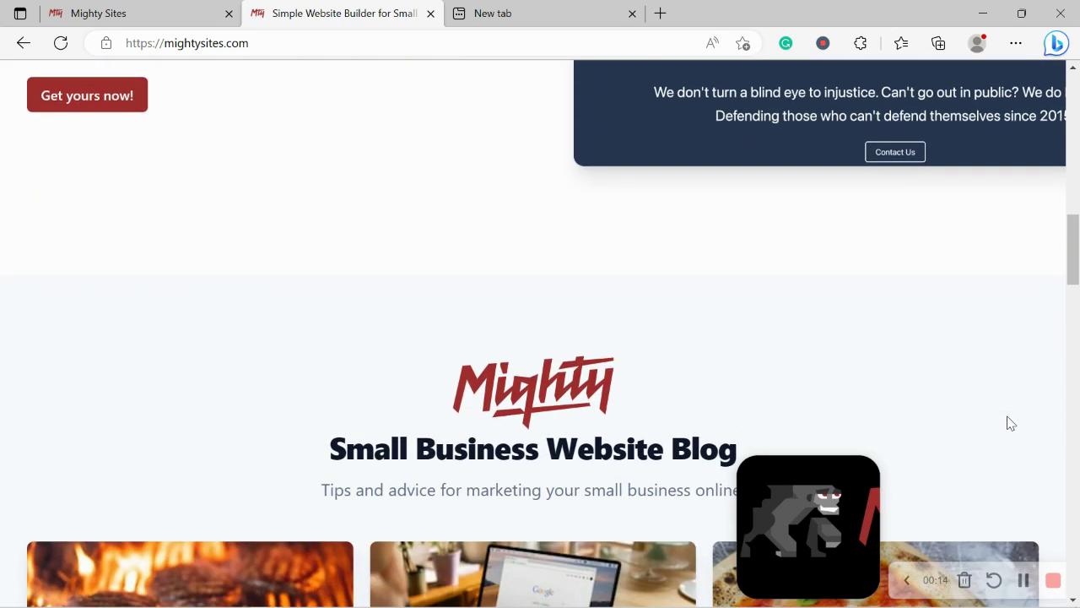
pyautogui.scroll(-3, 1008, 422)
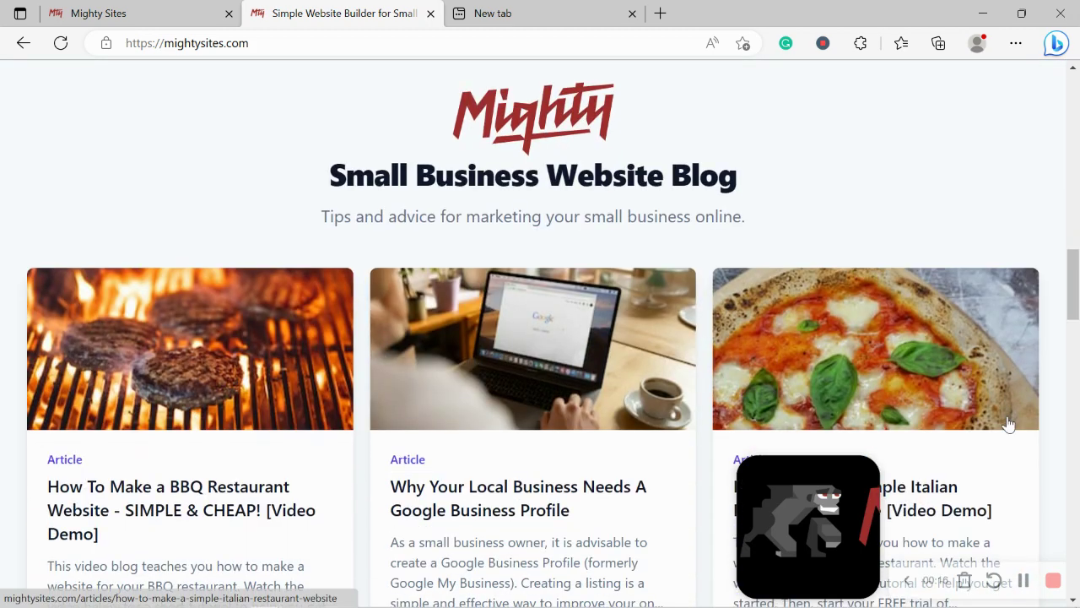
pyautogui.scroll(-2, 1009, 424)
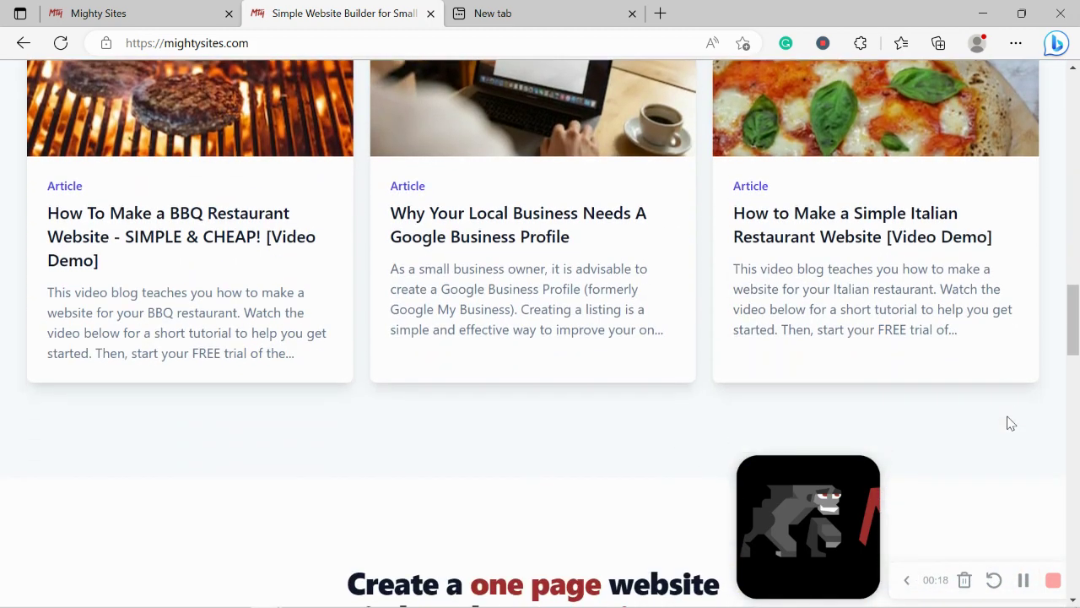
pyautogui.click(632, 14)
pyautogui.scroll(-2, 752, 245)
# Read on to the Instant templates section, highlighting the section headings along the way
pyautogui.scroll(-1, 755, 247)
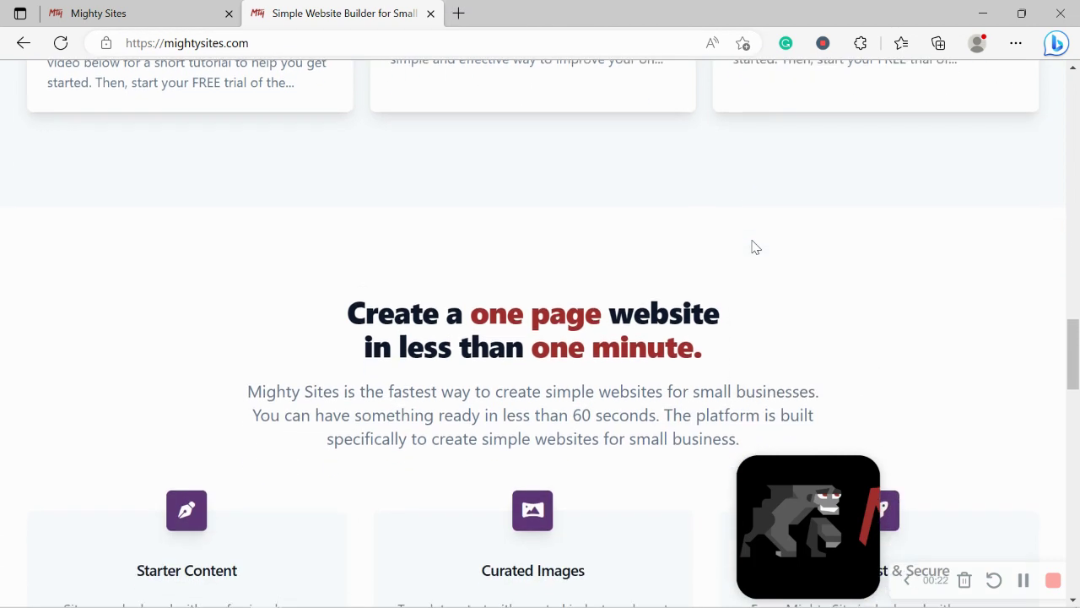
pyautogui.moveTo(361, 307); pyautogui.dragTo(784, 362)
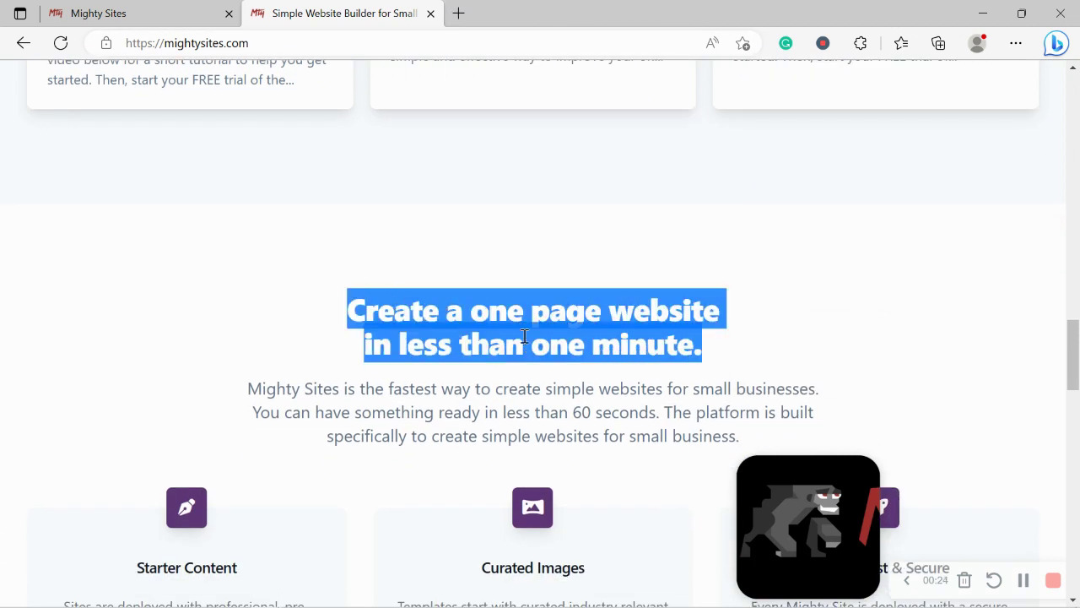
pyautogui.click(526, 340)
pyautogui.scroll(-2, 524, 341)
pyautogui.scroll(-5, 523, 338)
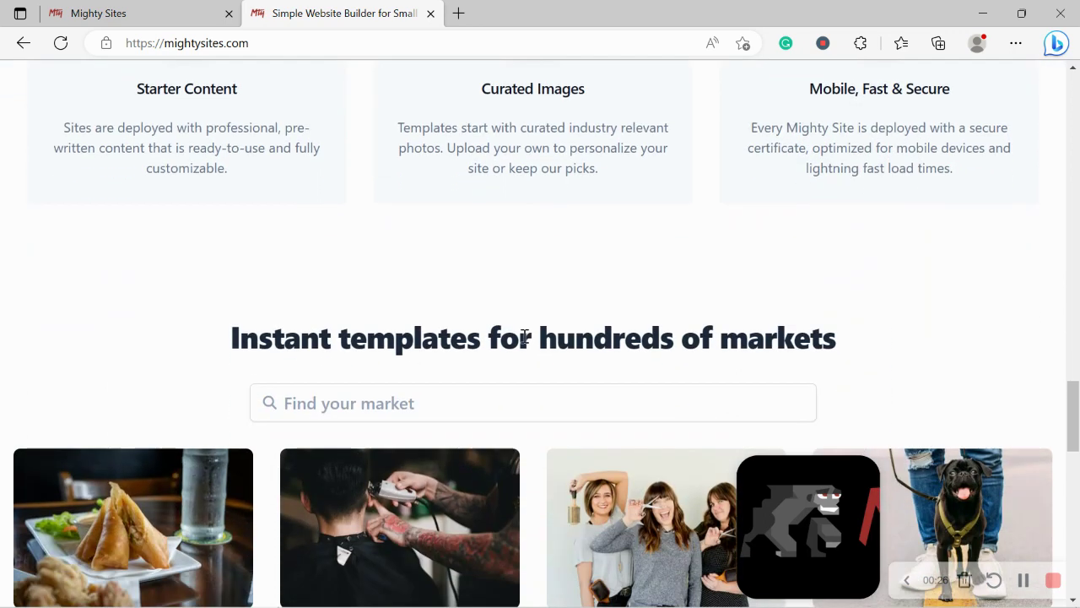
pyautogui.moveTo(218, 336); pyautogui.dragTo(858, 352)
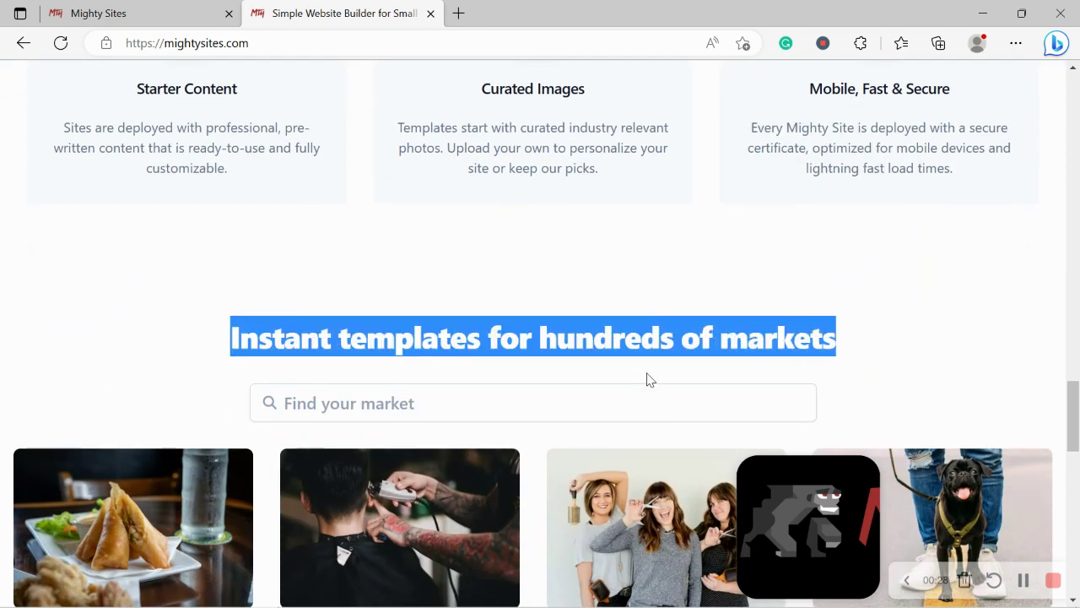
pyautogui.click(647, 379)
pyautogui.scroll(1, 647, 379)
# Switch to the 'Let's build another site!' page and browse its market templates grid
pyautogui.click(180, 8)
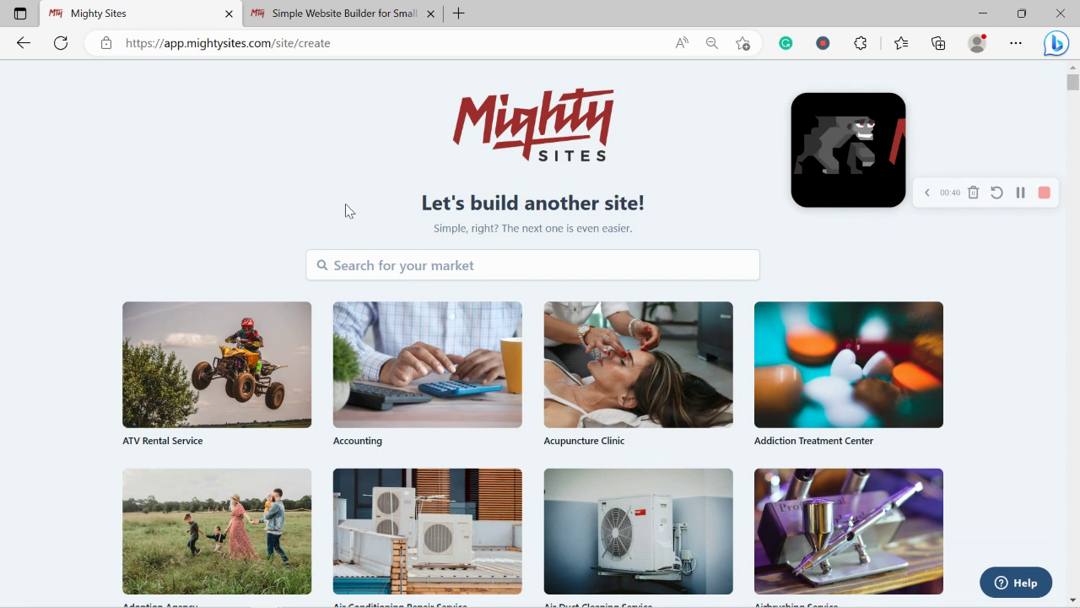
pyautogui.scroll(-5, 180, 225)
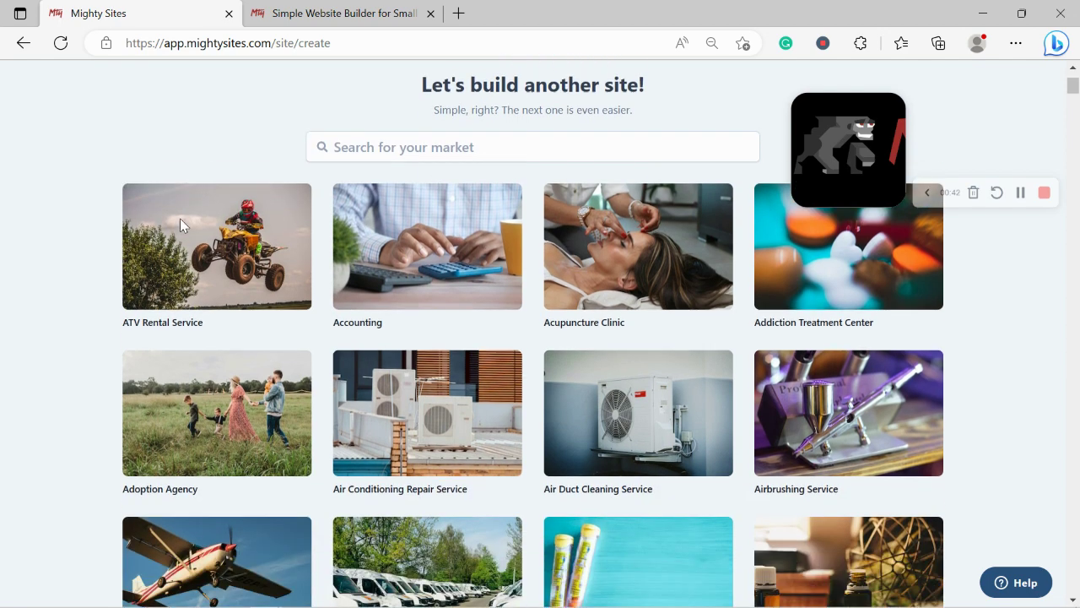
pyautogui.scroll(-5, 180, 224)
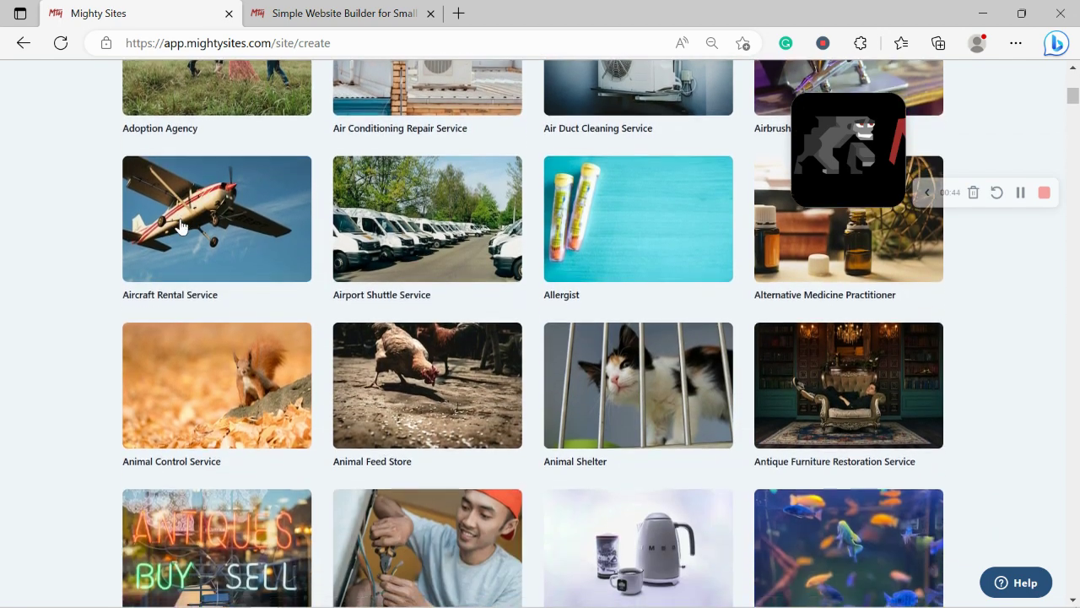
pyautogui.scroll(-4, 179, 225)
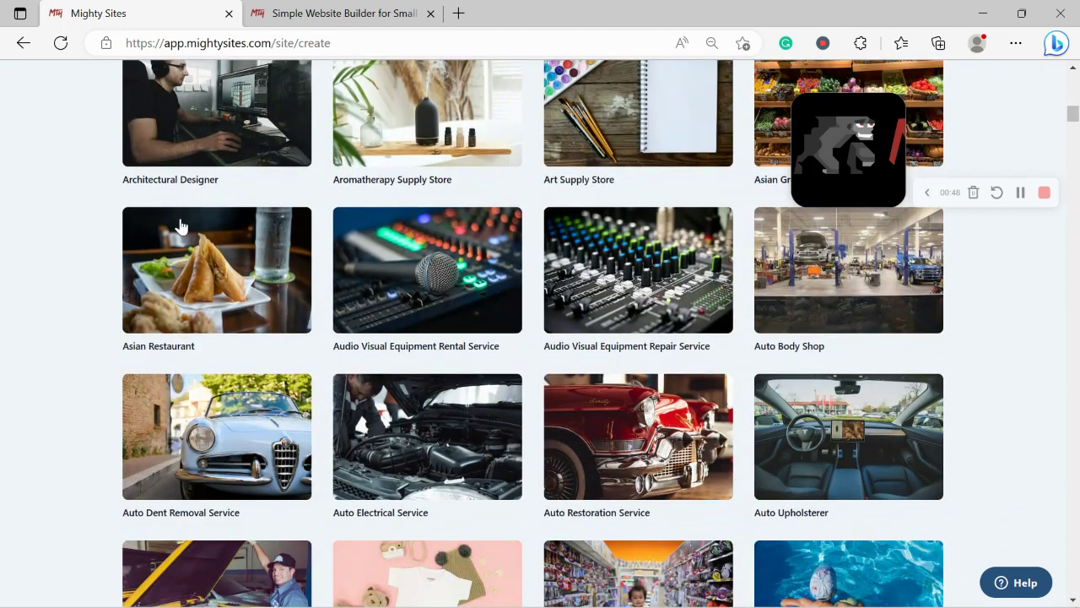
pyautogui.scroll(-3, 180, 225)
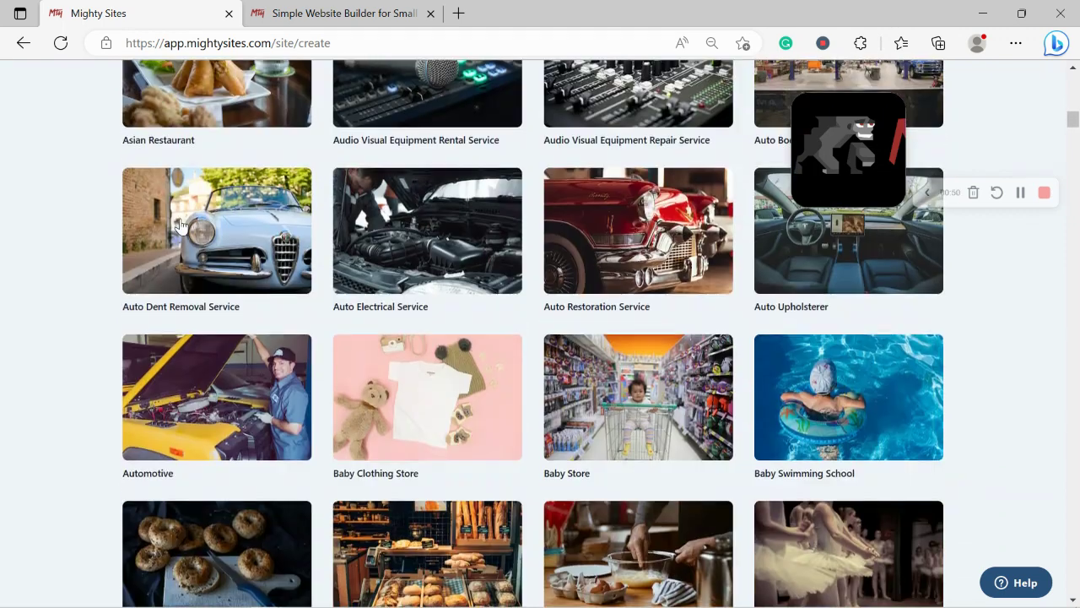
pyautogui.scroll(8, 179, 225)
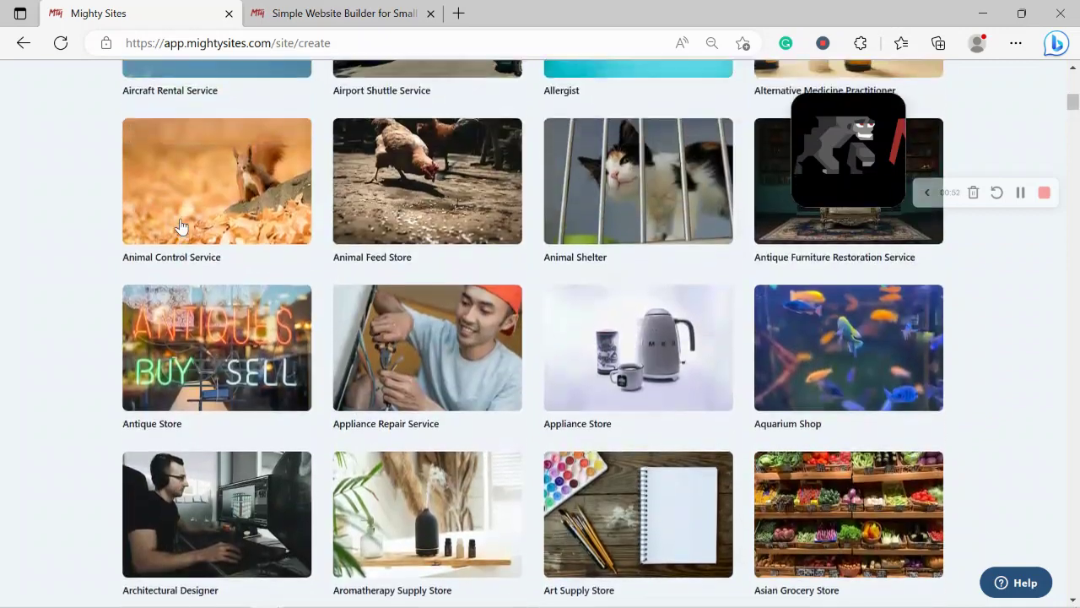
pyautogui.scroll(8, 180, 225)
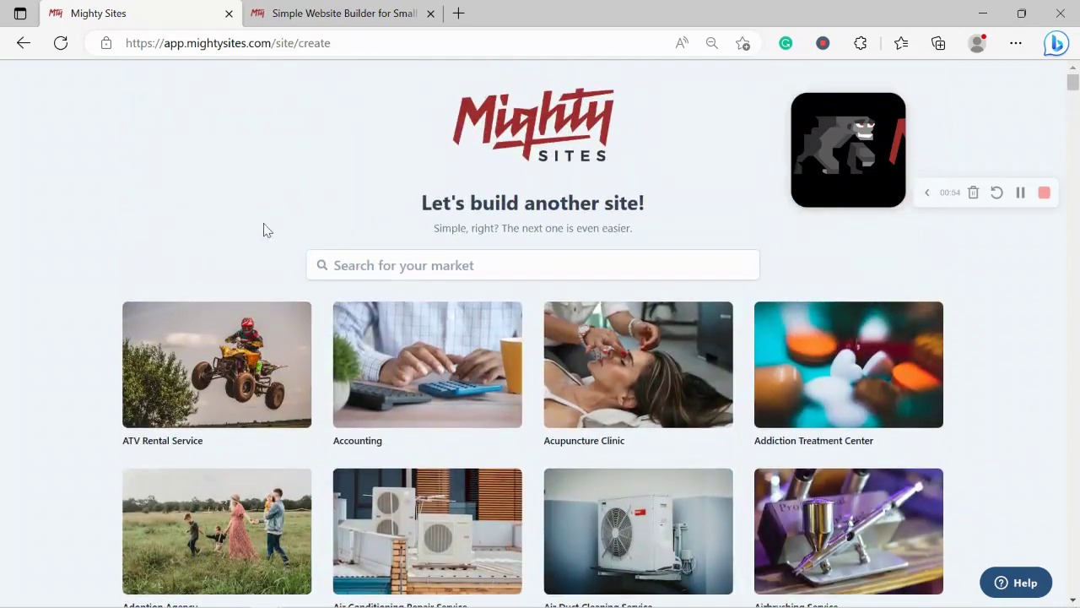
pyautogui.click(388, 270)
# Search the markets for 'fin' and pick the Financial Consultant template
pyautogui.write('fin')
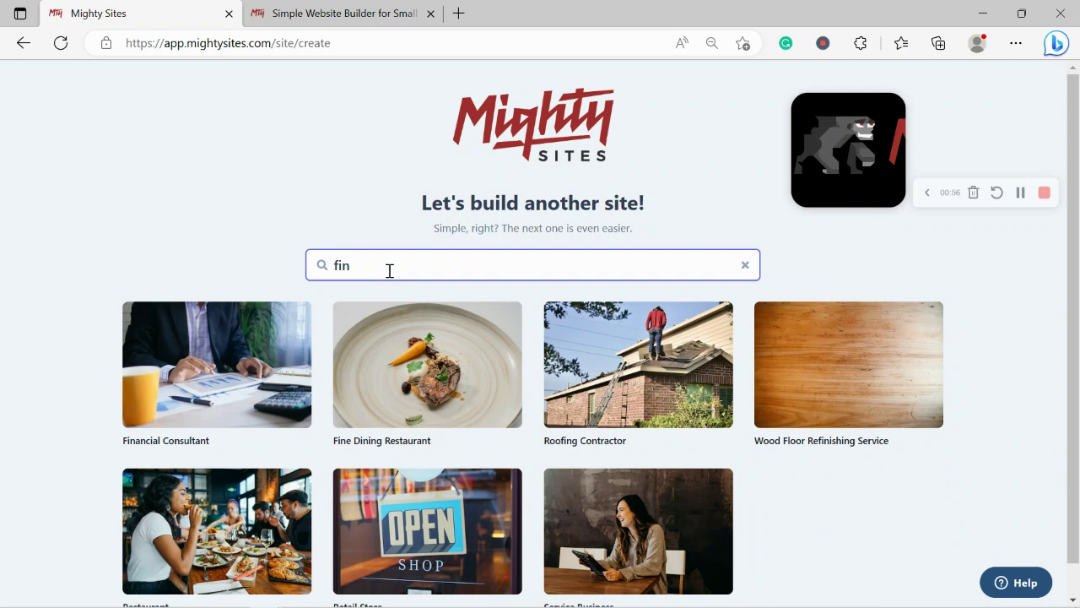
pyautogui.click(282, 354)
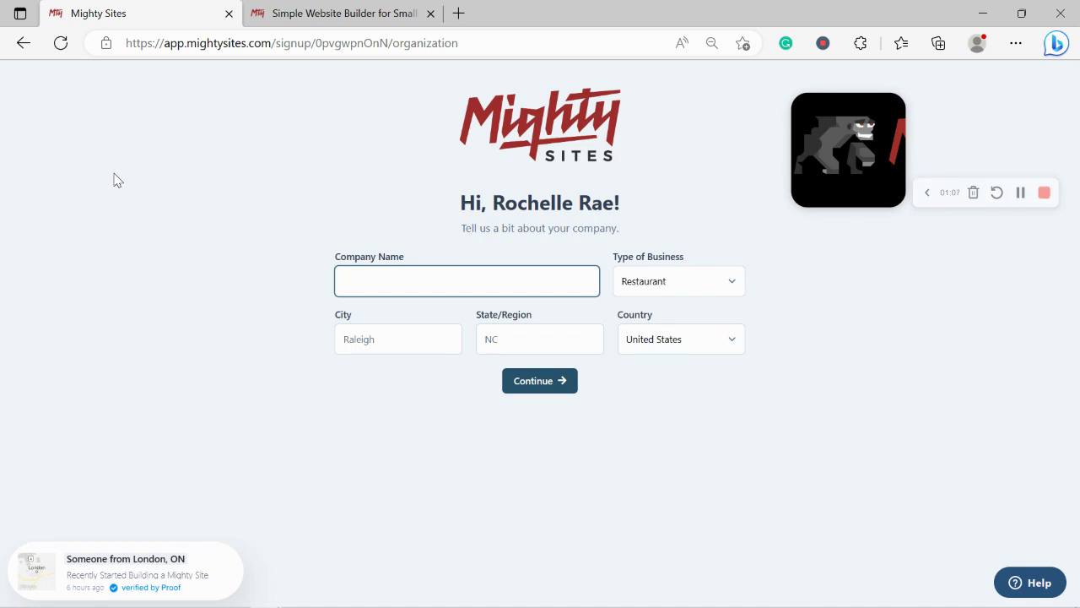
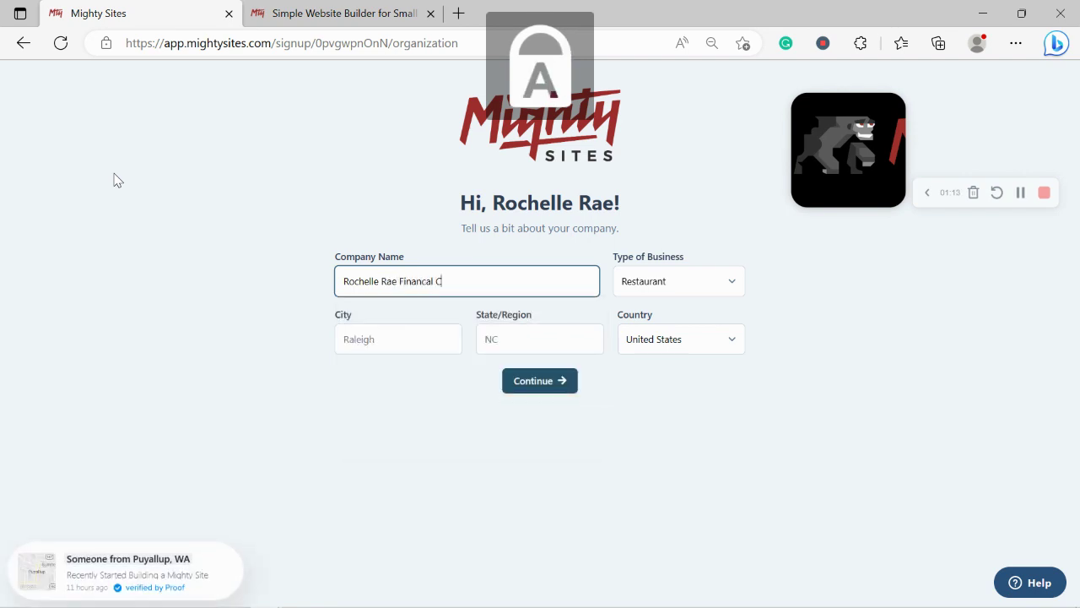
# Enter the consultancy's company name, city Denver and state Colorado
pyautogui.write('nsultant')
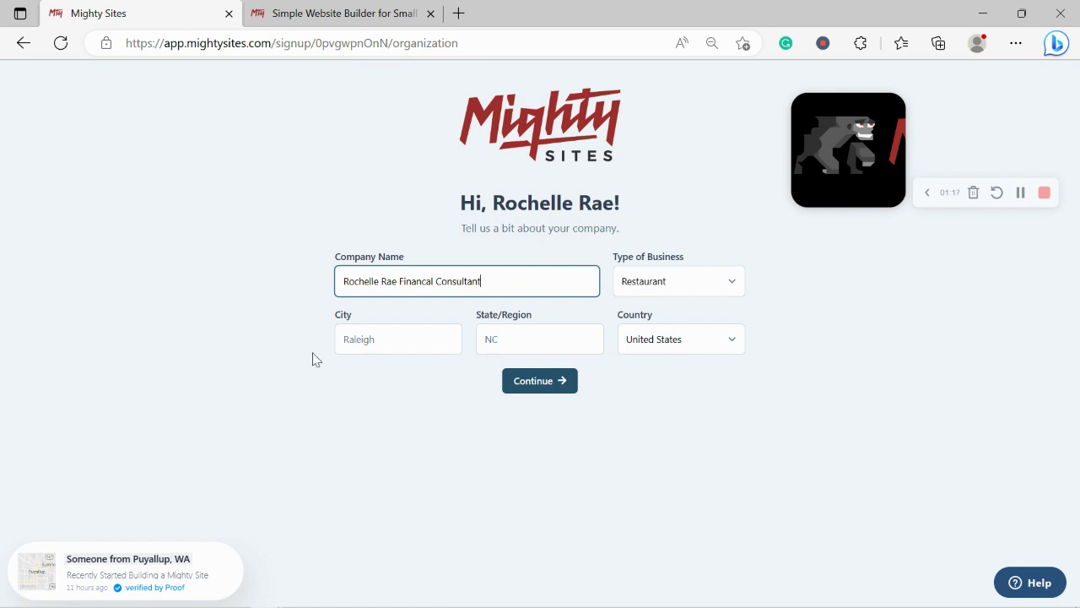
pyautogui.click(373, 339)
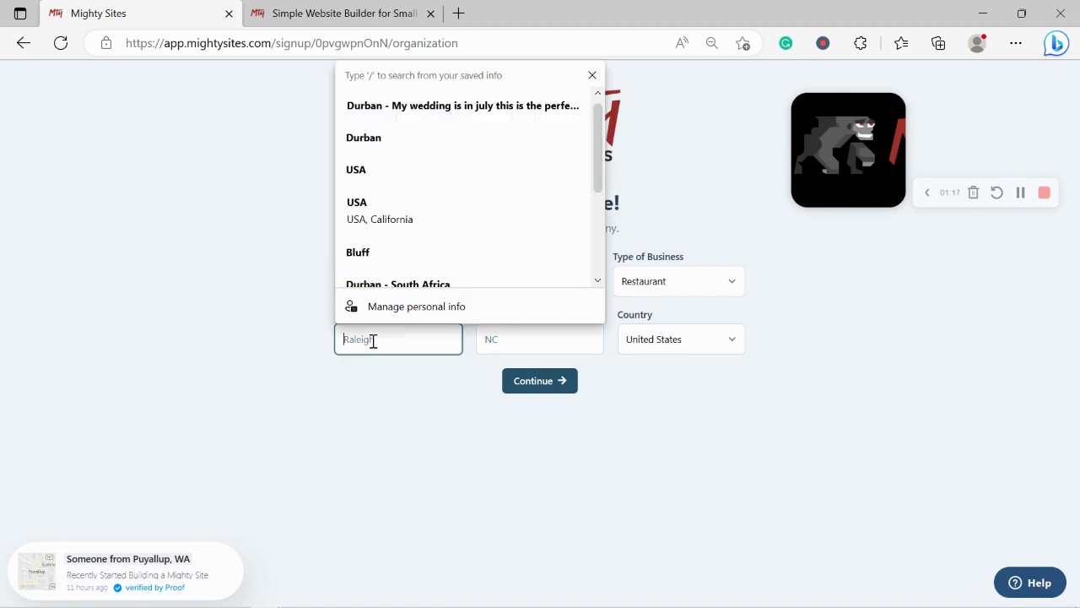
pyautogui.write('Denver')
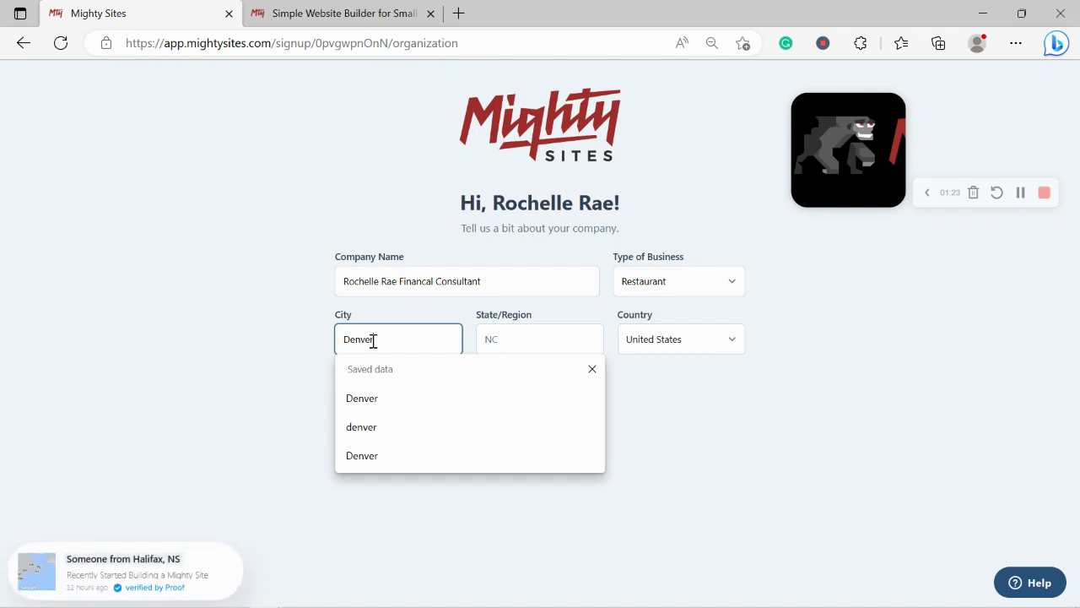
pyautogui.click(528, 339)
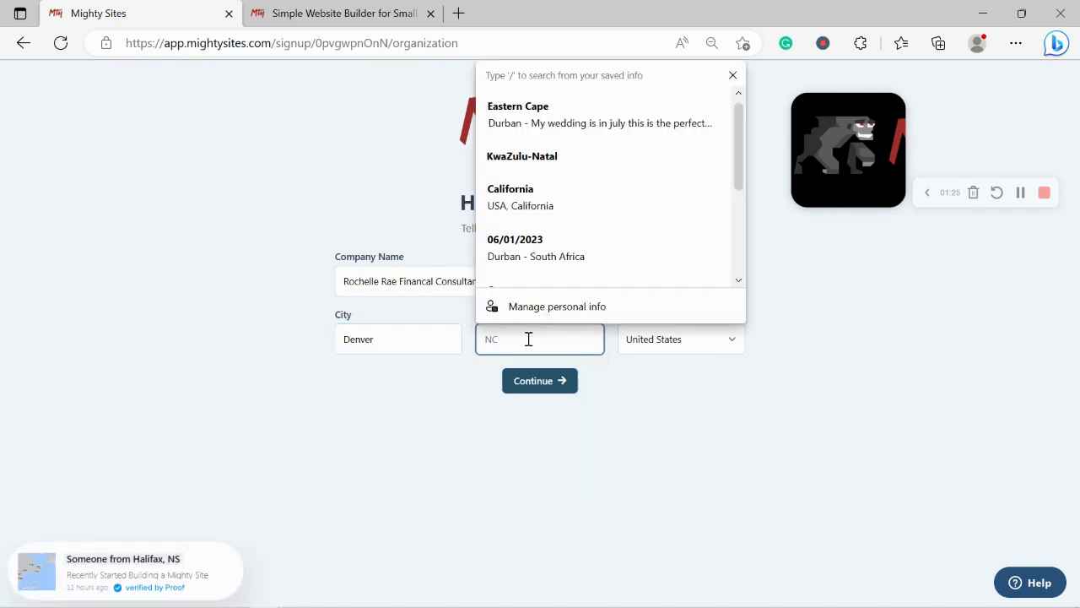
pyautogui.press('capslock')
pyautogui.write('C')
pyautogui.press('capslock')
pyautogui.write('olo')
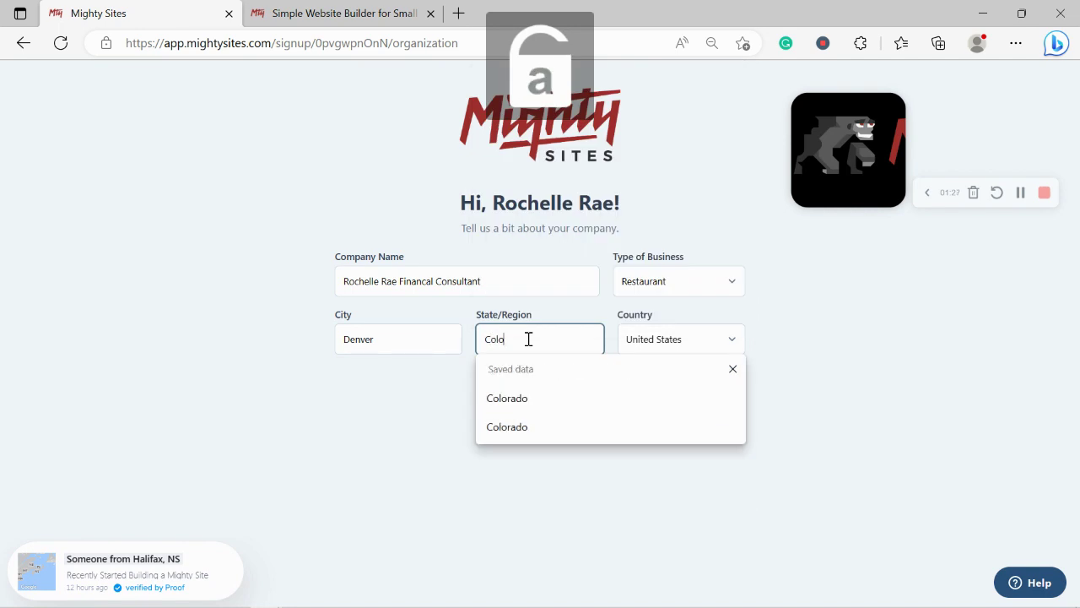
pyautogui.write('rado')
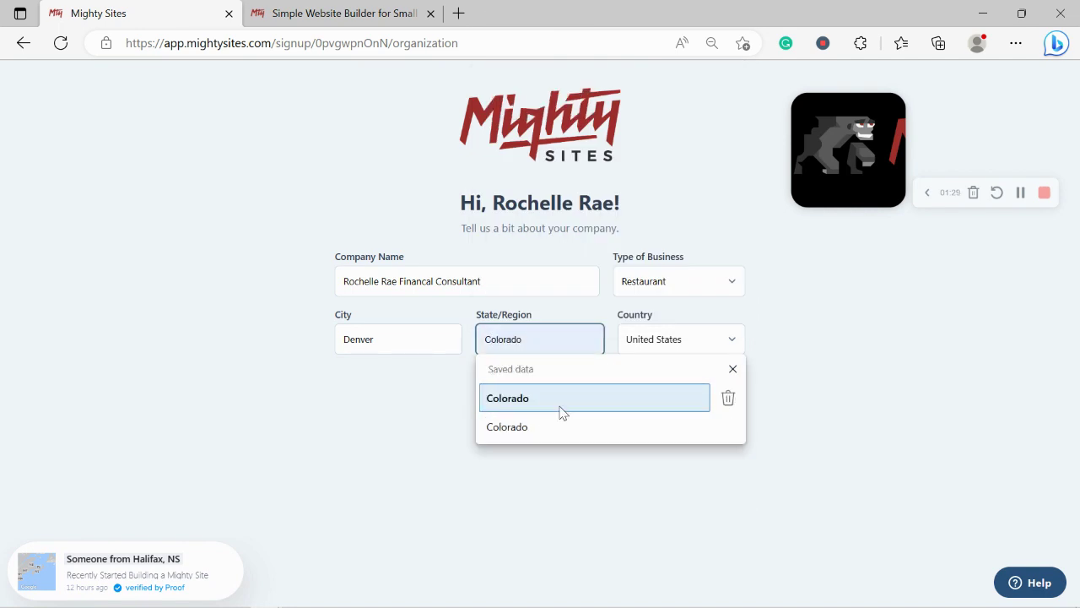
pyautogui.click(572, 397)
# Set Type of Business to Service and submit the company details
pyautogui.click(700, 291)
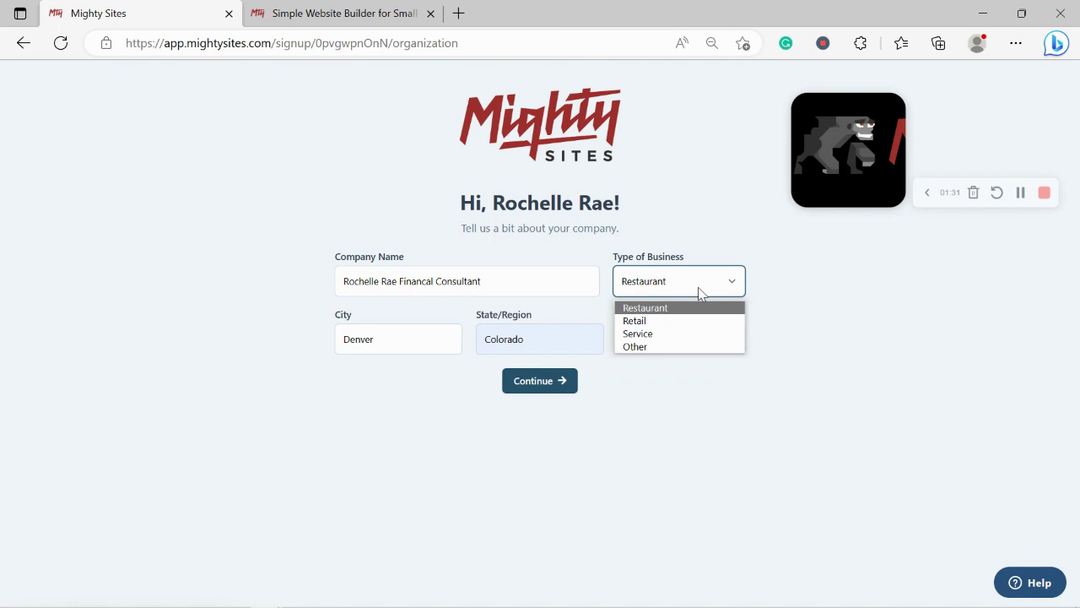
pyautogui.click(698, 335)
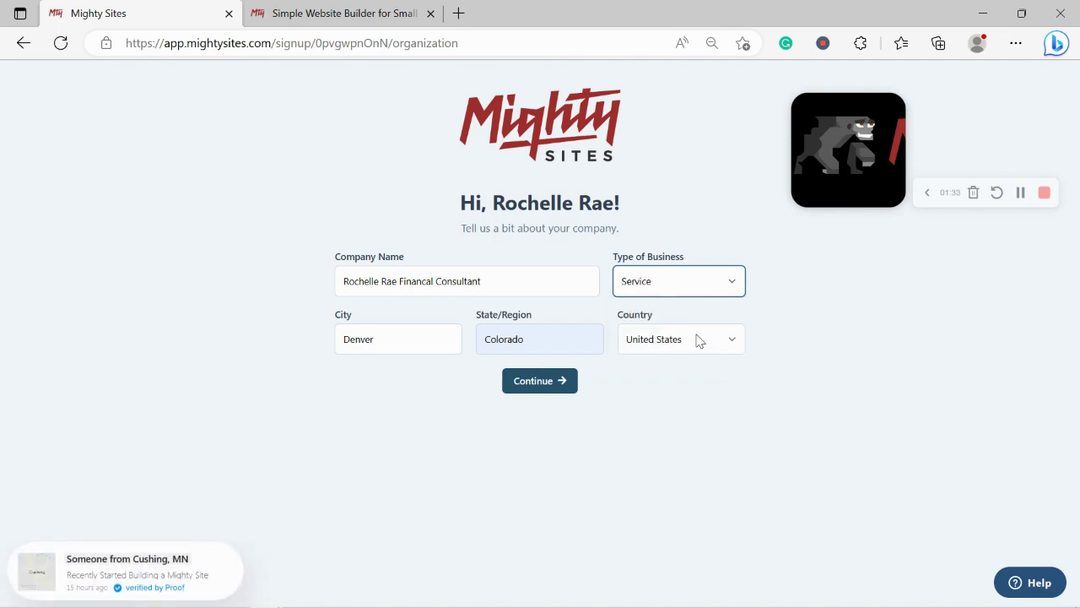
pyautogui.click(557, 381)
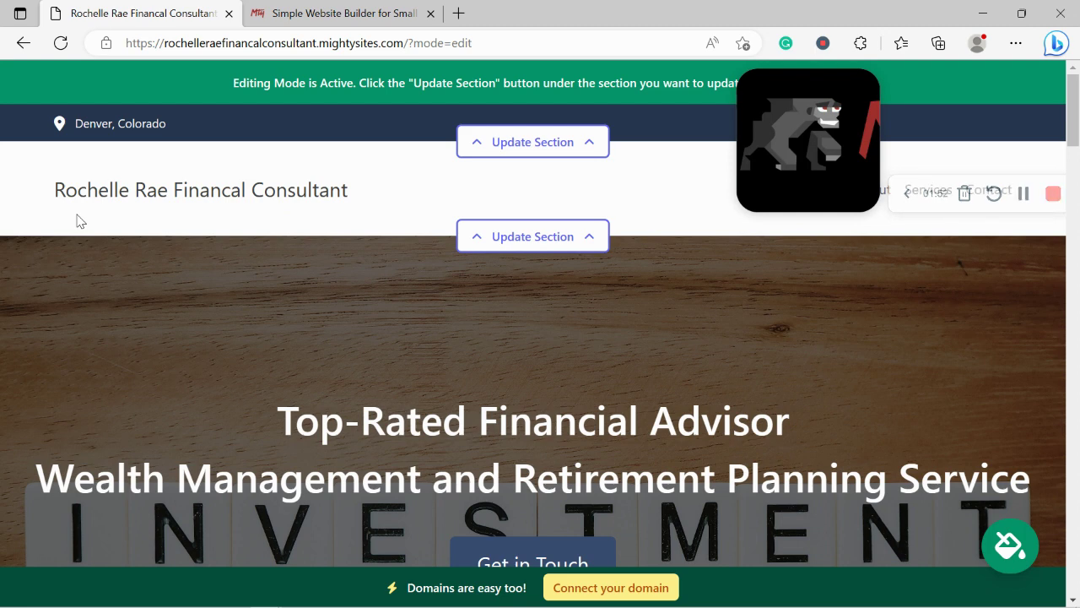
# Review the generated site's hero and About Me text
pyautogui.moveTo(831, 202); pyautogui.dragTo(944, 338)
pyautogui.scroll(-4, 943, 338)
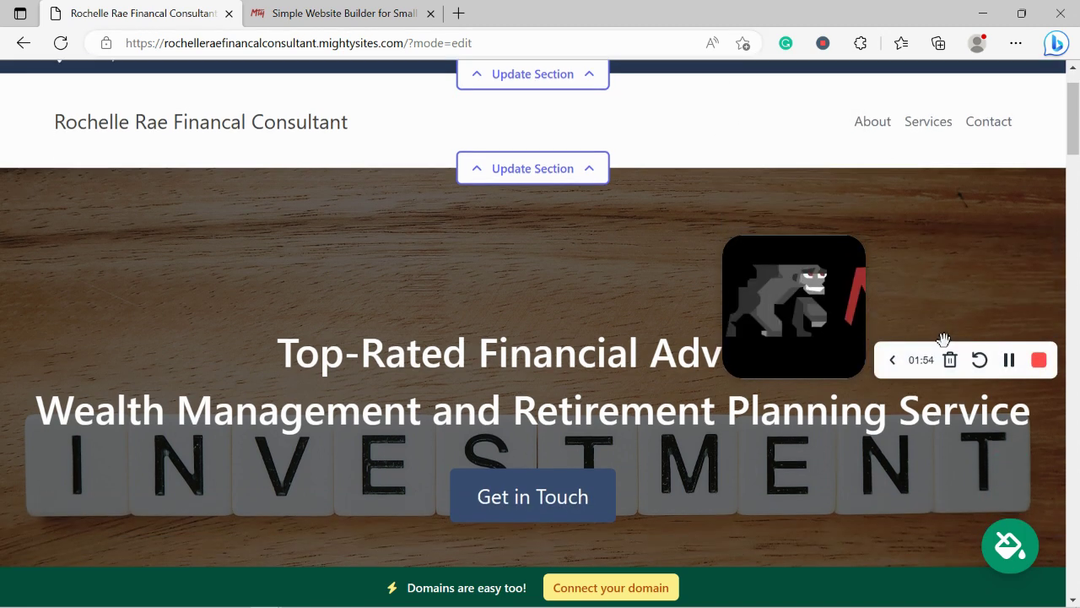
pyautogui.scroll(-5, 943, 338)
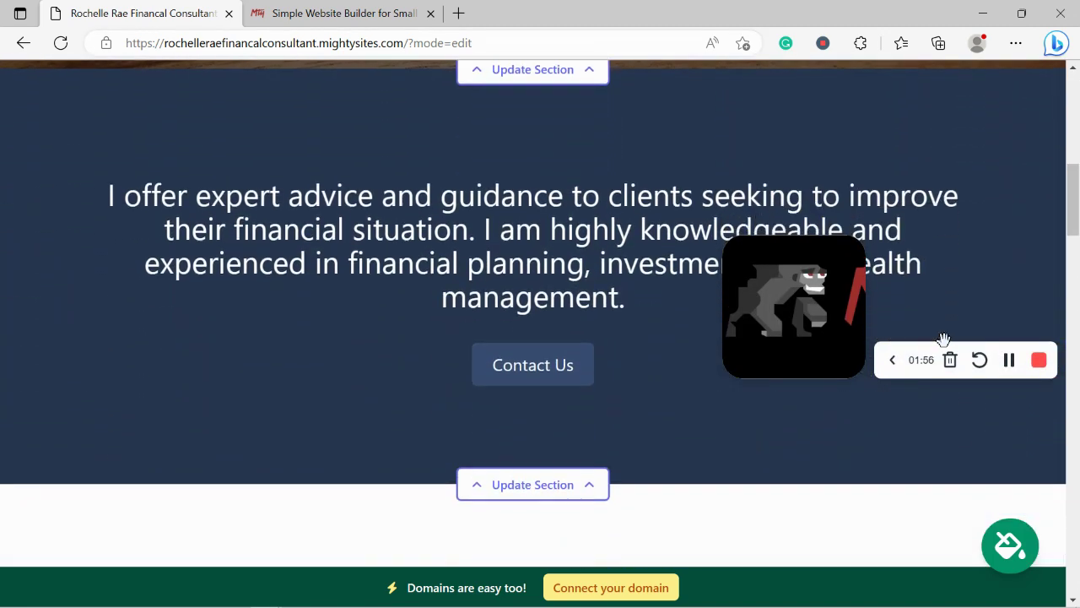
pyautogui.scroll(1, 787, 212)
pyautogui.scroll(1, 788, 212)
pyautogui.moveTo(210, 195); pyautogui.dragTo(644, 290)
pyautogui.click(682, 383)
pyautogui.scroll(-3, 682, 383)
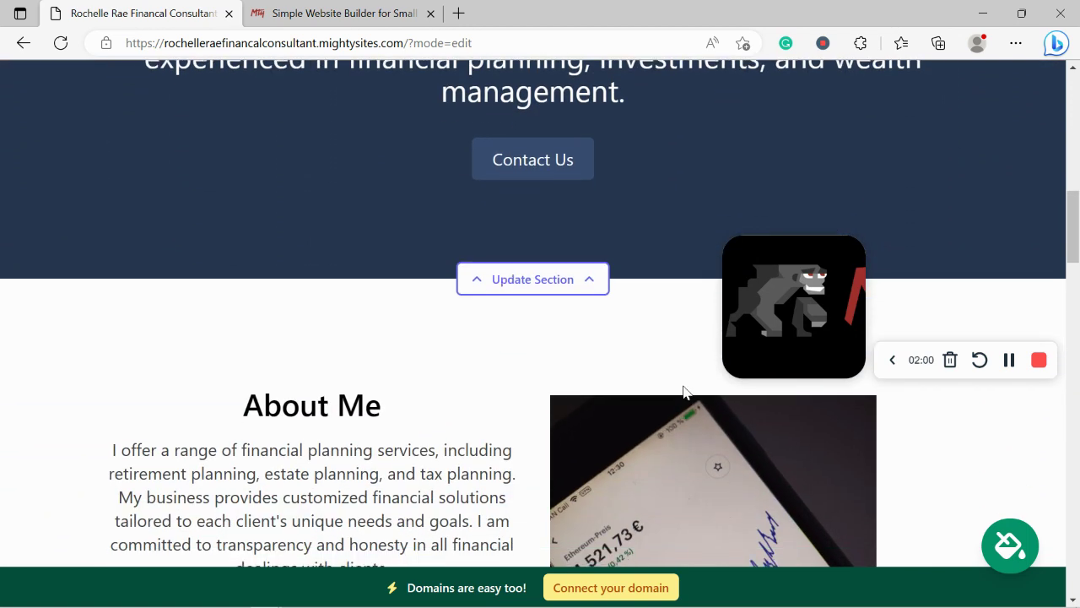
pyautogui.scroll(-2, 683, 391)
pyautogui.moveTo(218, 203); pyautogui.dragTo(634, 529)
pyautogui.click(44, 341)
# Look through the Services section and the rest of the generated page
pyautogui.scroll(-5, 45, 341)
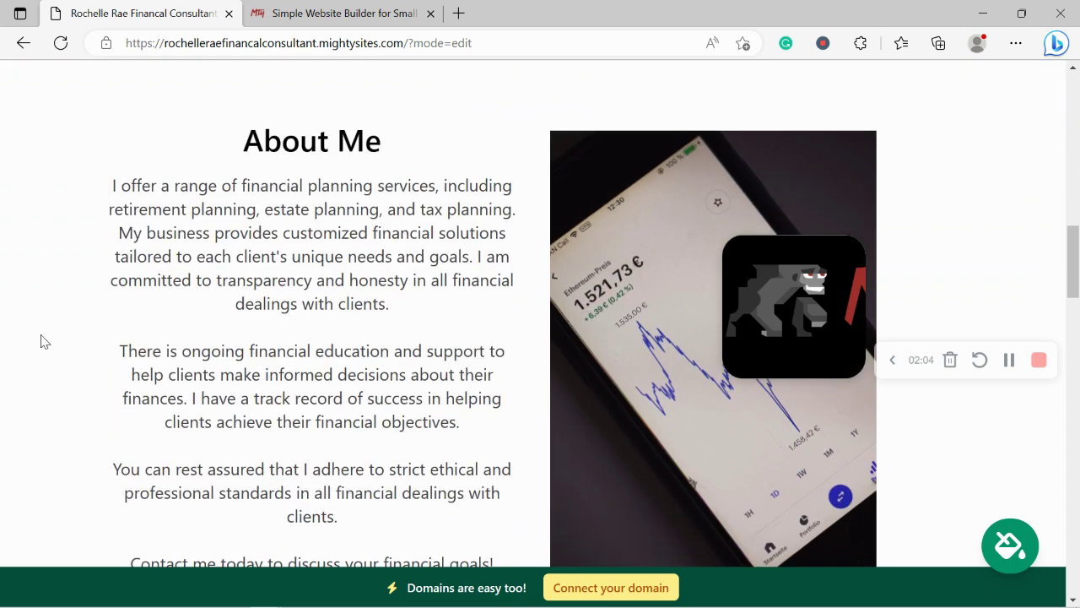
pyautogui.scroll(-4, 44, 341)
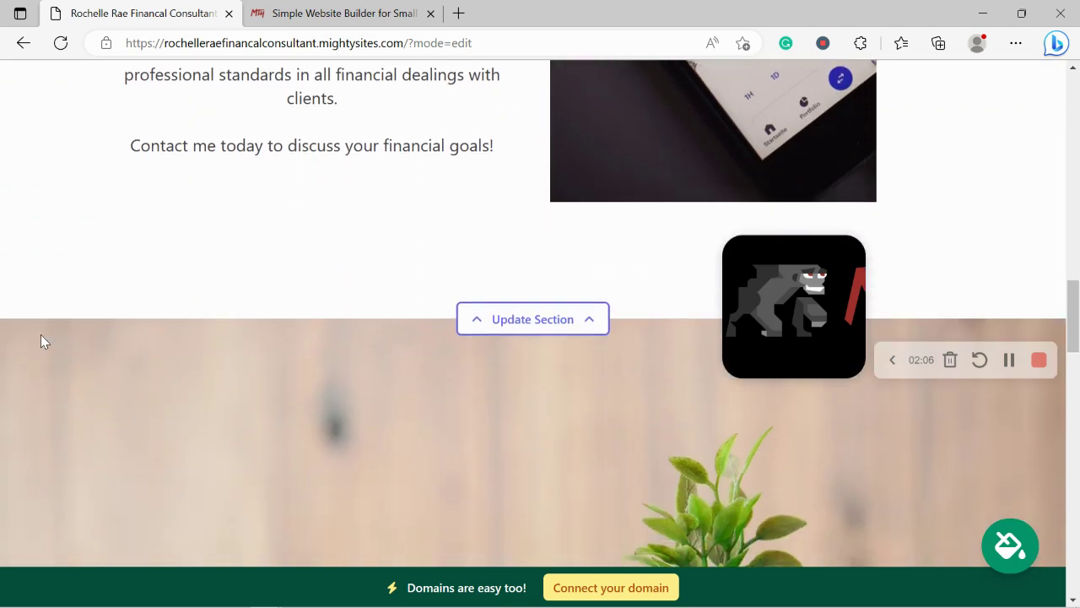
pyautogui.scroll(-1, 41, 341)
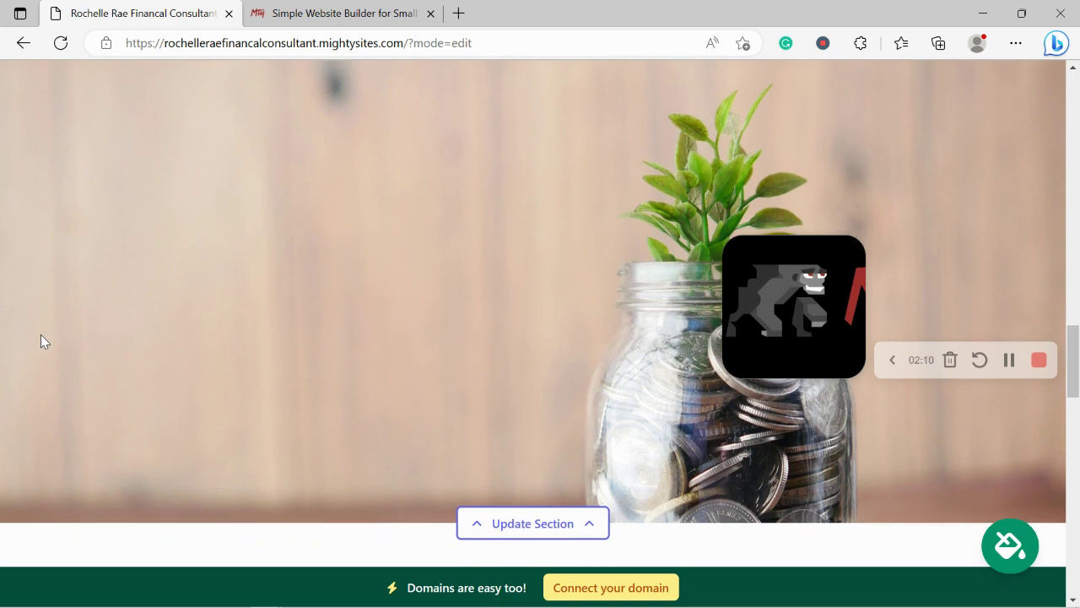
pyautogui.scroll(-4, 44, 341)
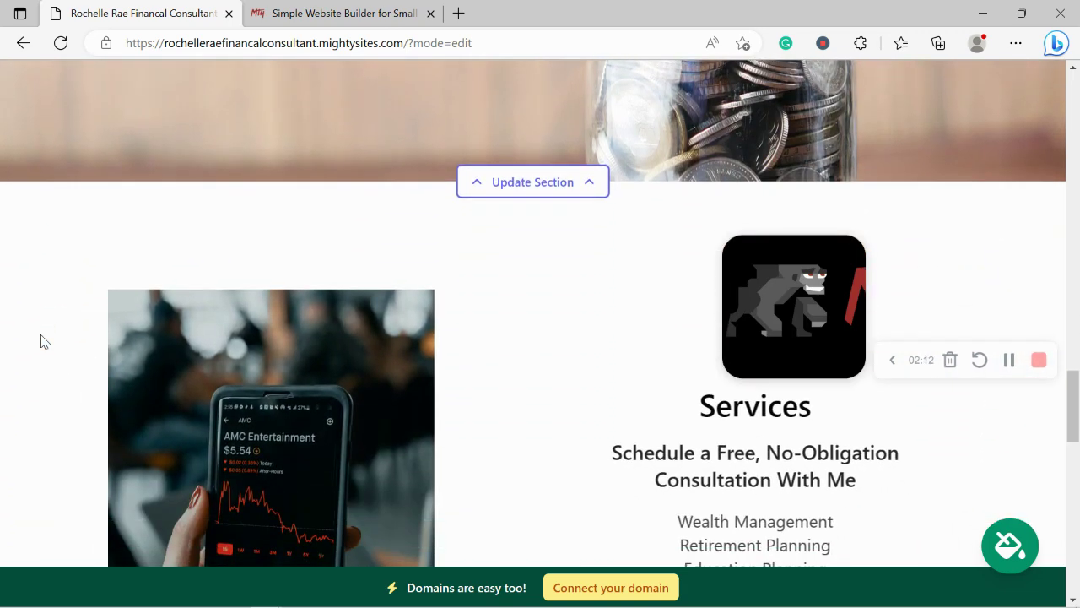
pyautogui.scroll(-4, 45, 341)
pyautogui.scroll(1, 44, 341)
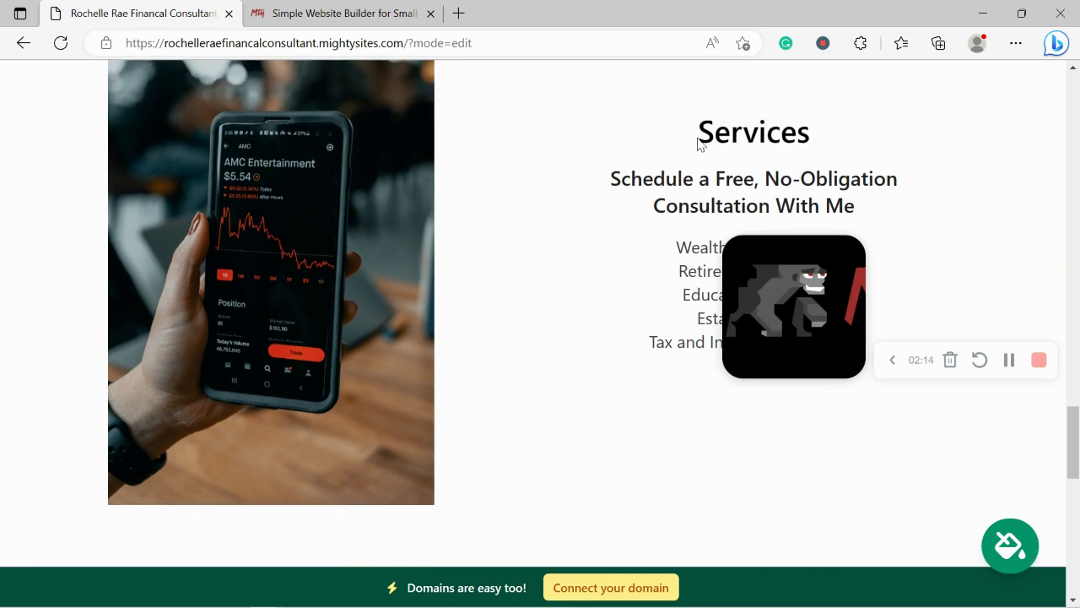
pyautogui.moveTo(697, 144); pyautogui.dragTo(730, 208)
pyautogui.click(615, 314)
pyautogui.scroll(-6, 615, 314)
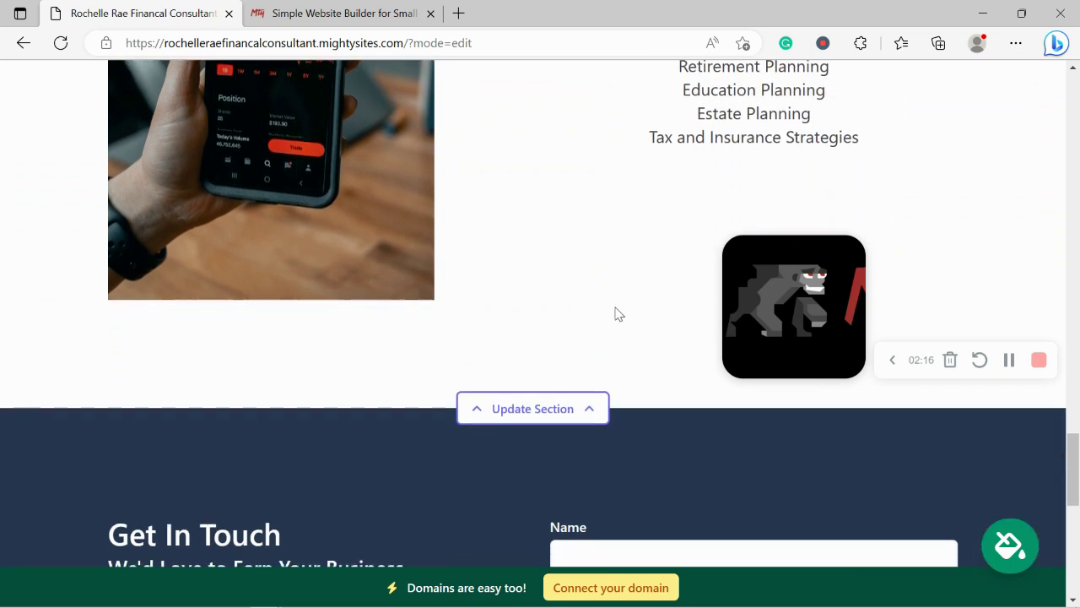
pyautogui.scroll(-5, 616, 314)
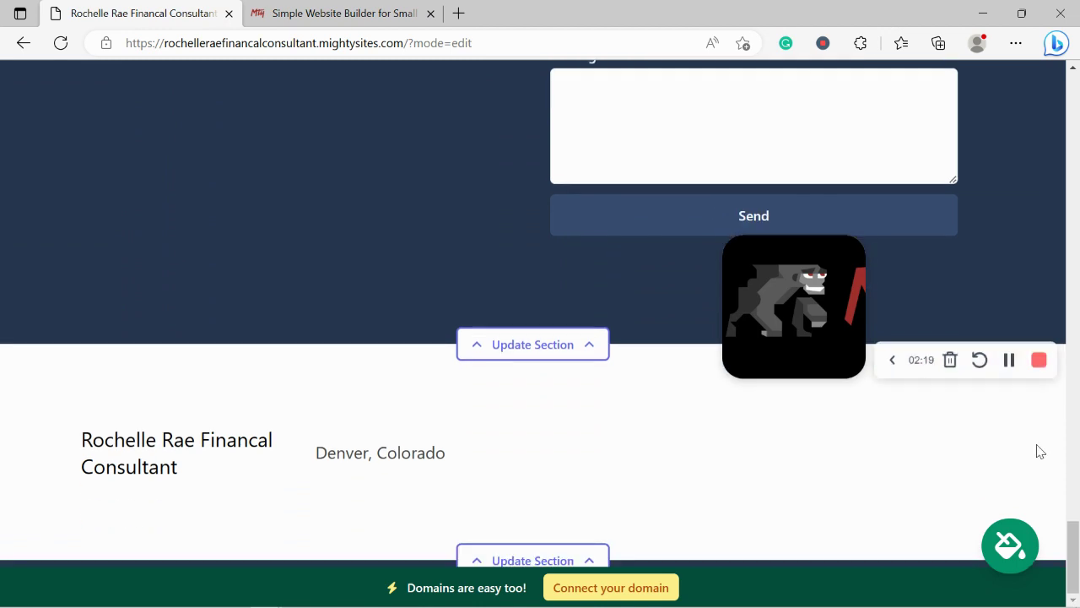
pyautogui.moveTo(1074, 543); pyautogui.dragTo(1077, 445)
# Return to the top and open the Update Location form for the header bar
pyautogui.scroll(6, 1077, 445)
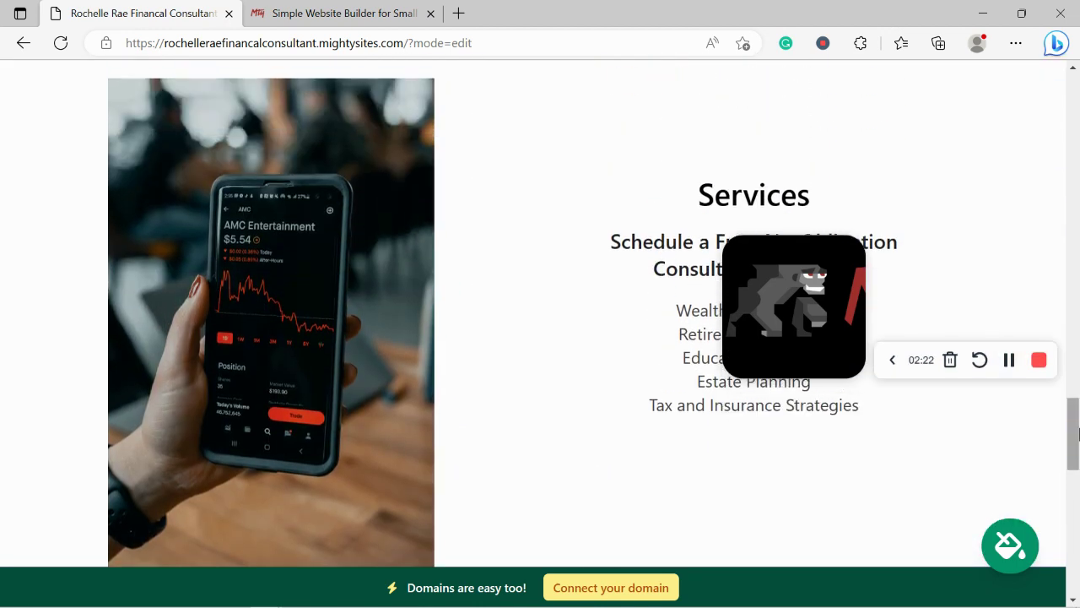
pyautogui.scroll(7, 1077, 433)
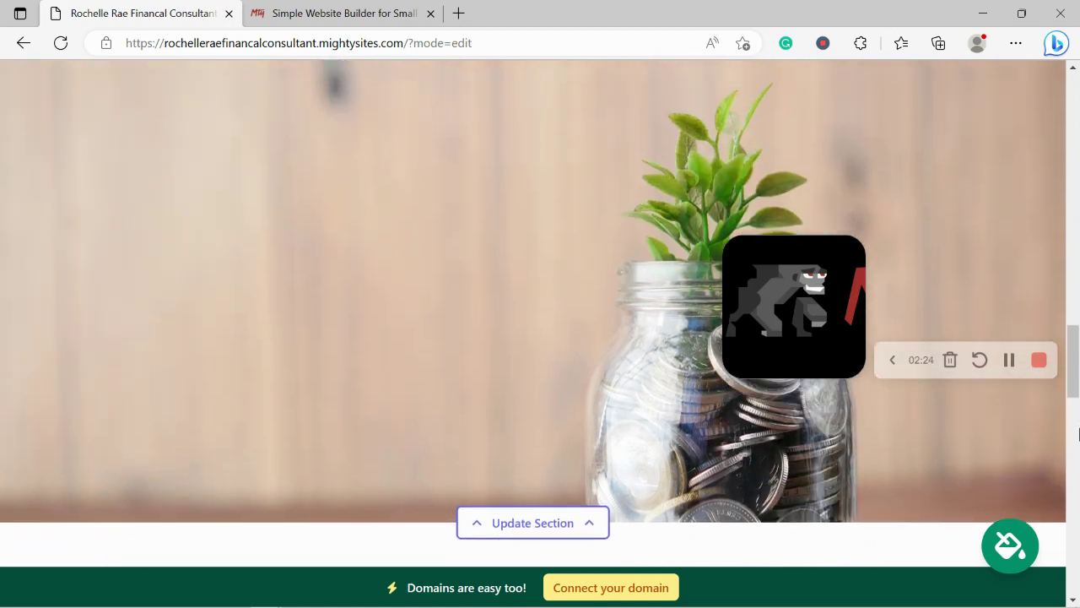
pyautogui.scroll(7, 1077, 433)
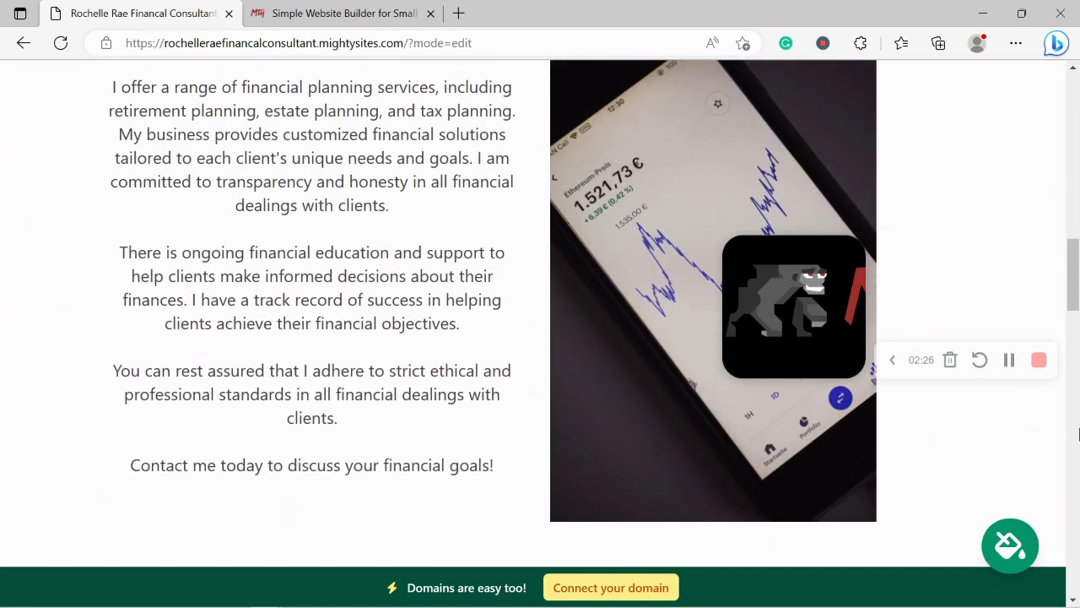
pyautogui.scroll(5, 1077, 433)
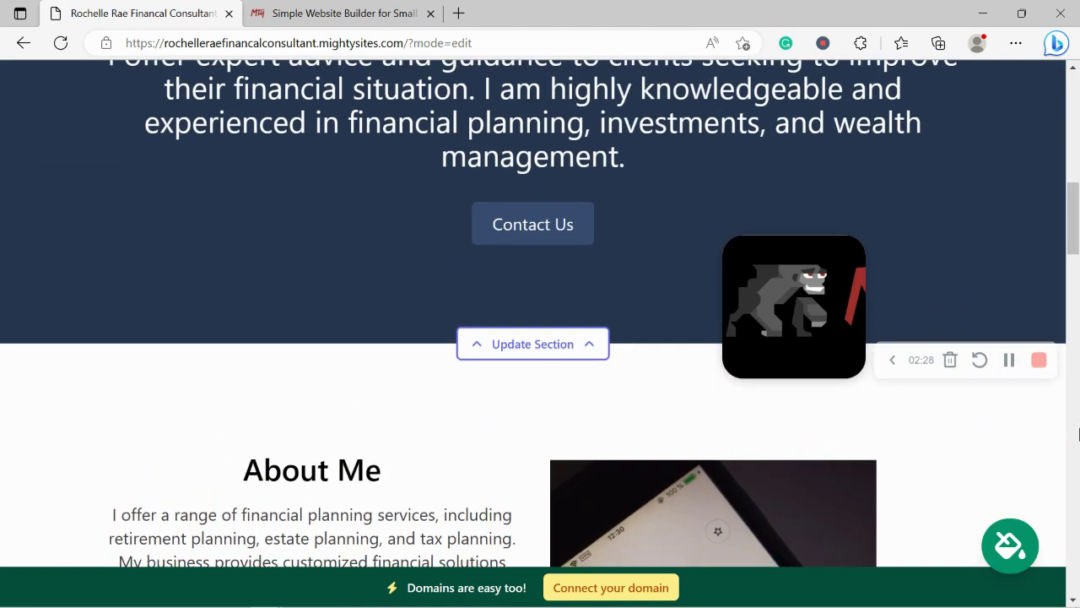
pyautogui.scroll(5, 1078, 433)
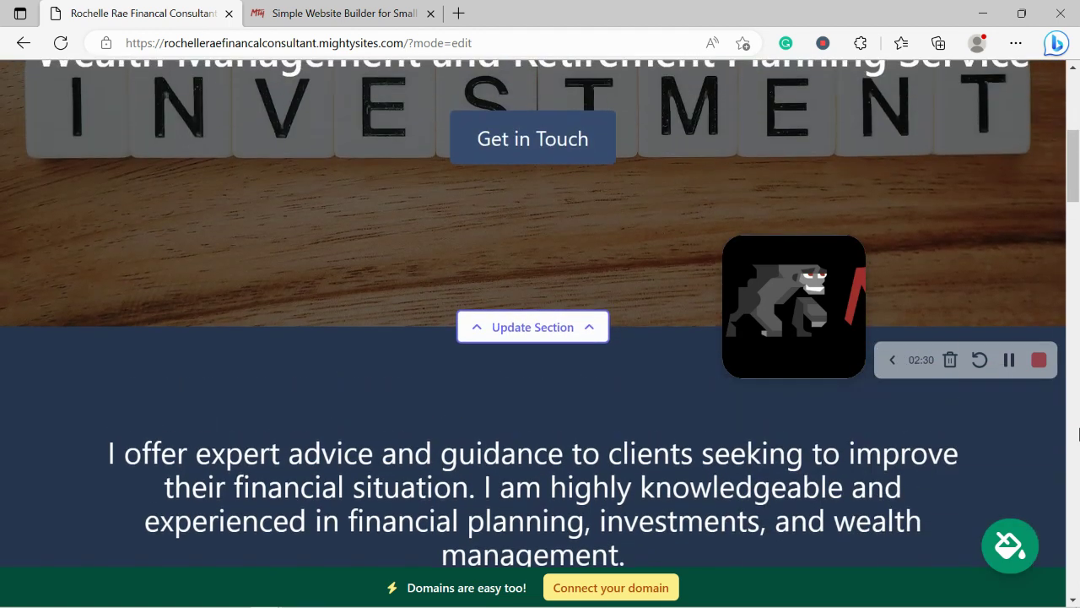
pyautogui.scroll(3, 1078, 433)
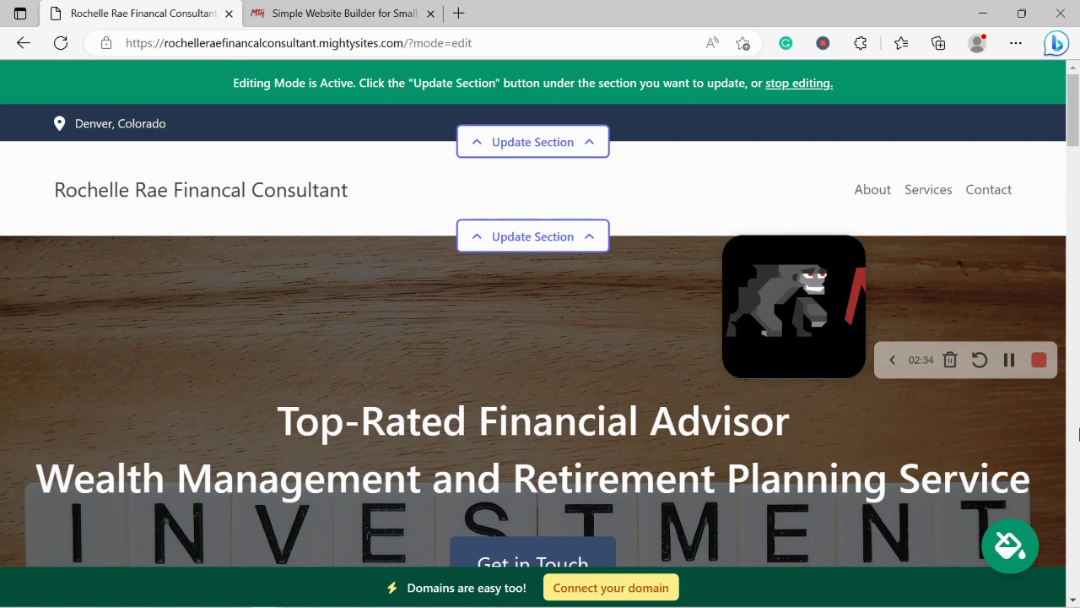
pyautogui.click(566, 146)
pyautogui.moveTo(857, 349); pyautogui.dragTo(858, 571)
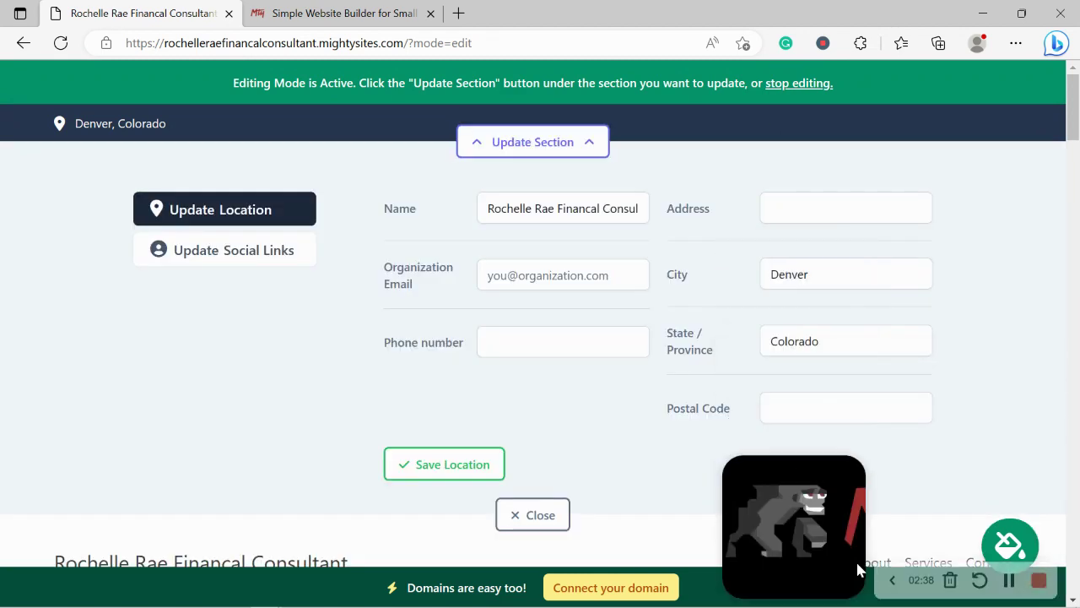
# Enter the organization email, show it on the site, and add the business phone number
pyautogui.click(558, 267)
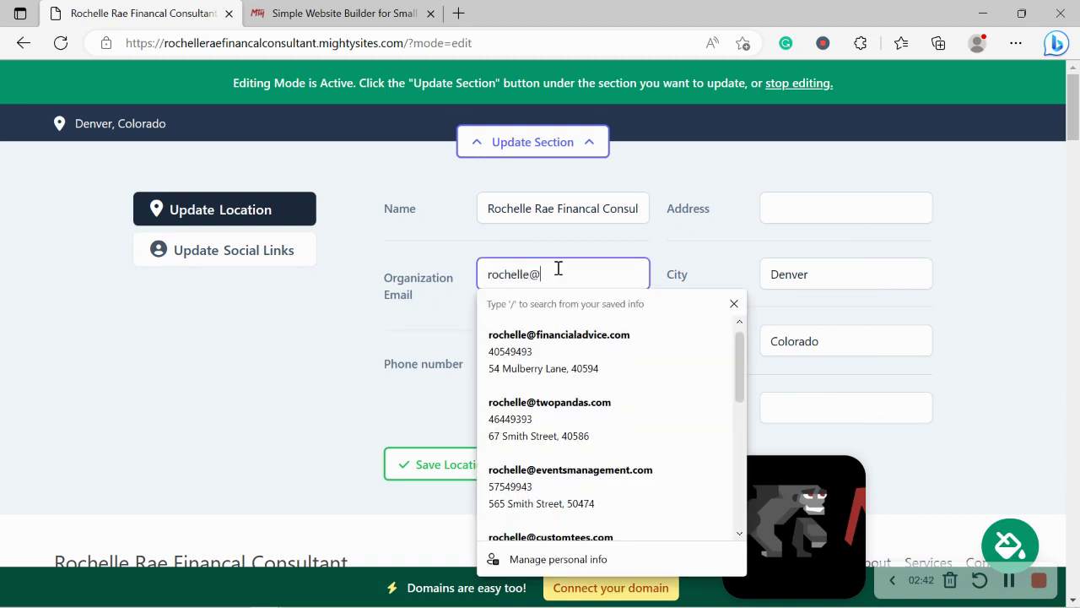
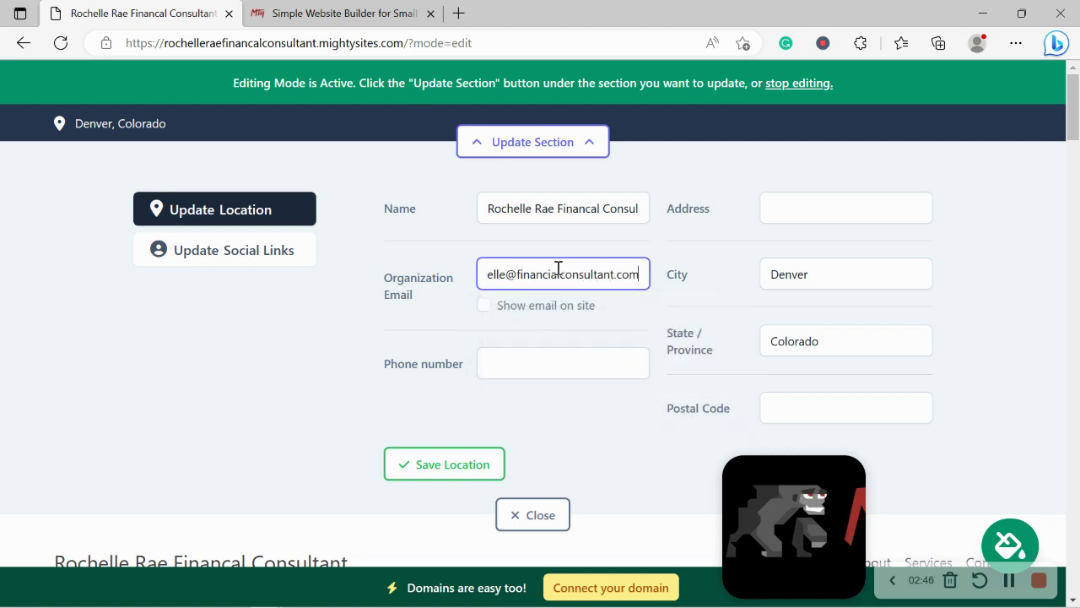
pyautogui.click(484, 305)
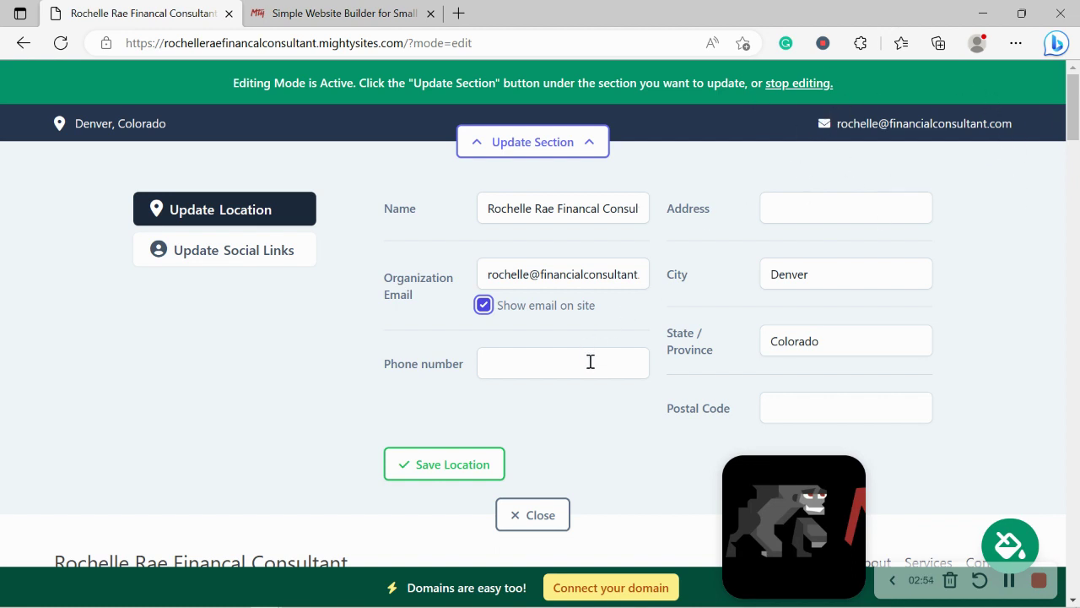
pyautogui.click(591, 361)
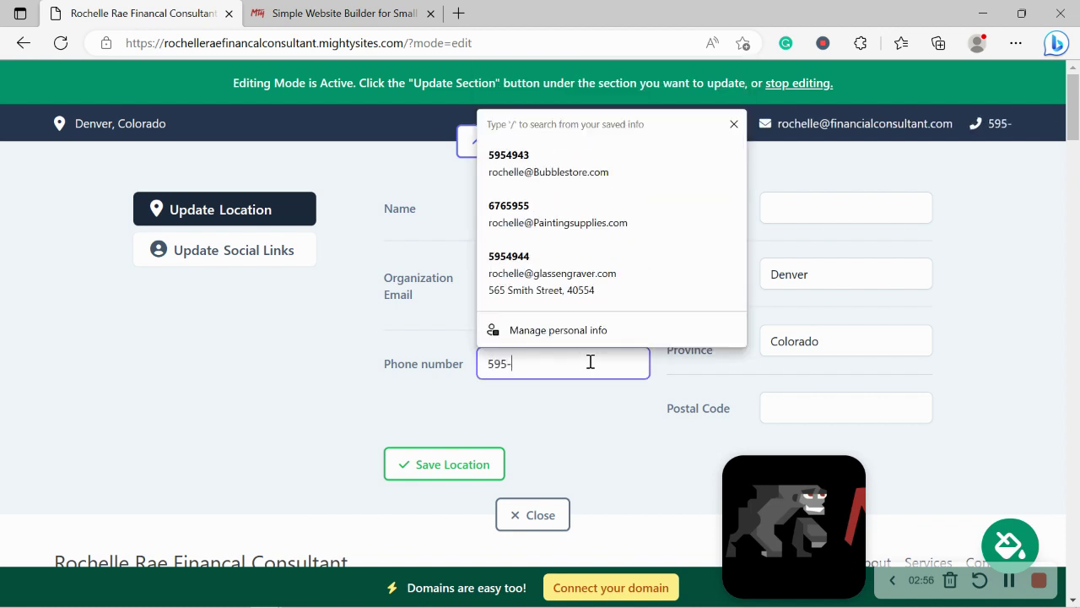
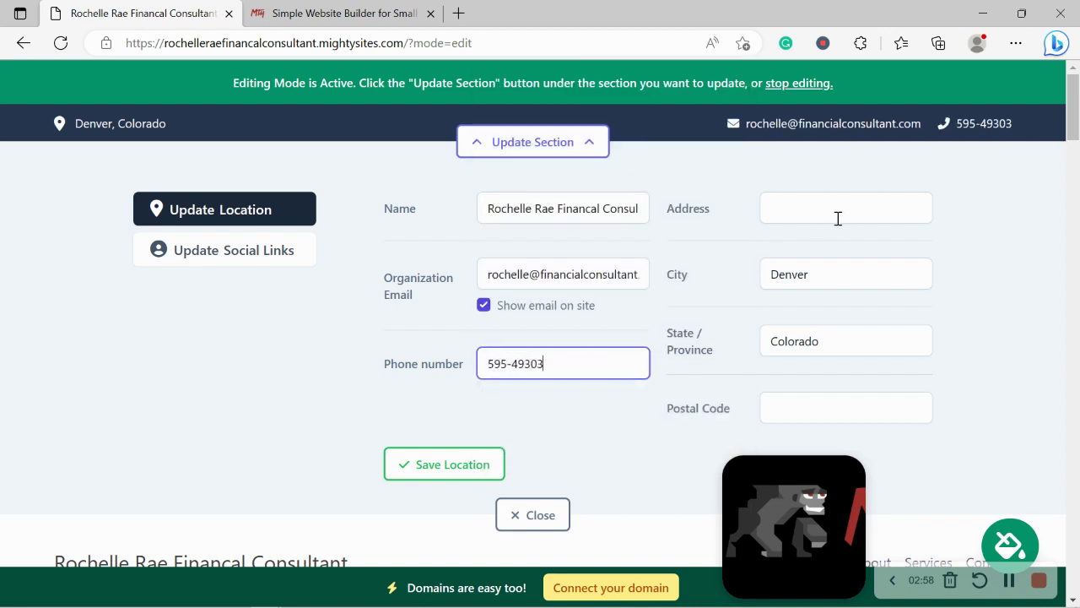
# Fill in the street address and postal code, save the location, and open the address map
pyautogui.click(839, 218)
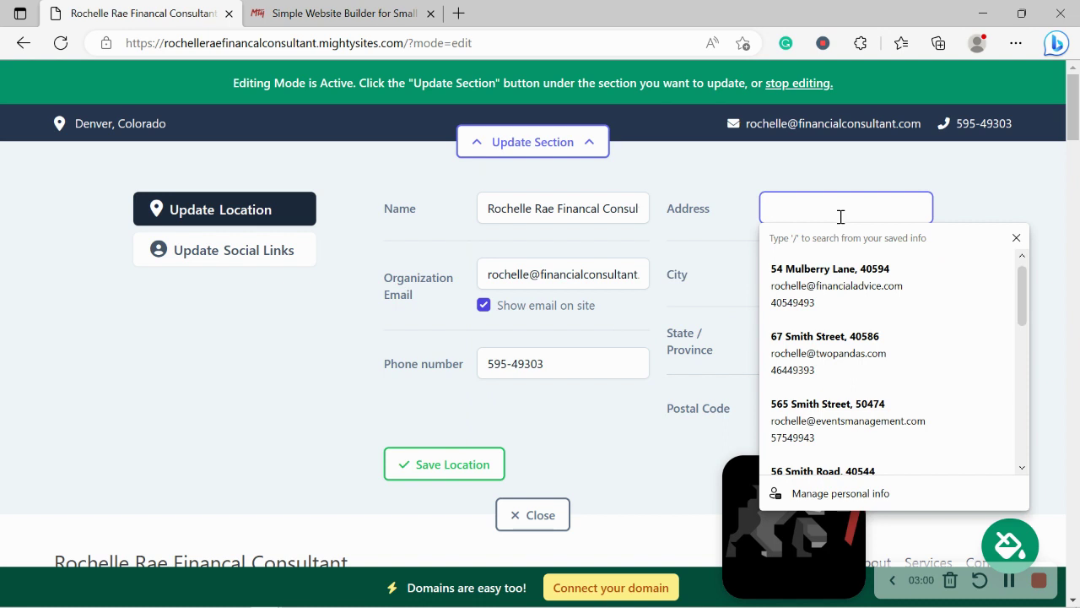
pyautogui.press('capslock')
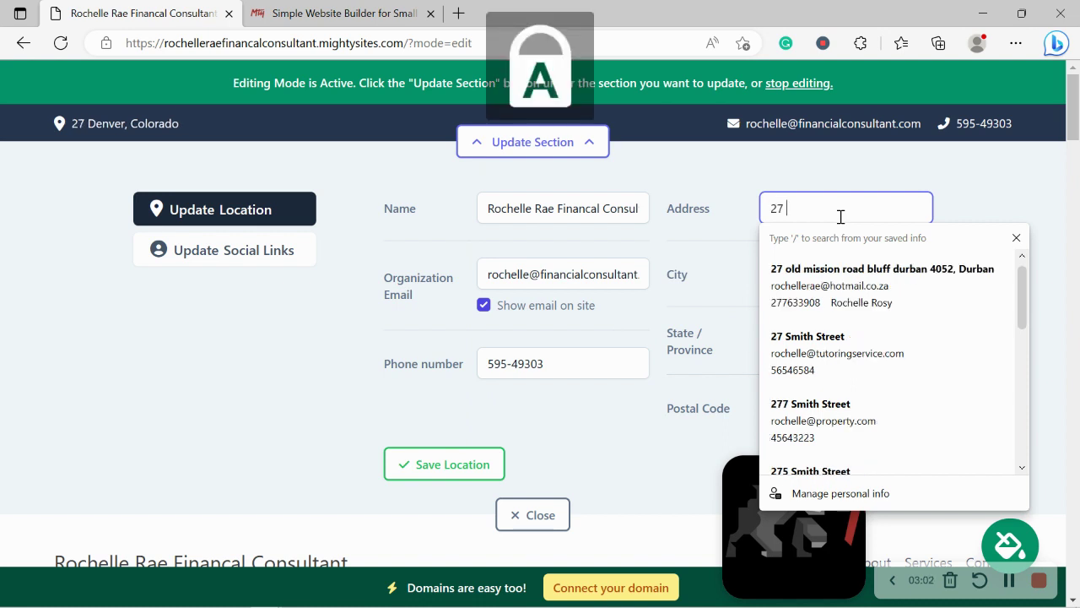
pyautogui.press('capslock')
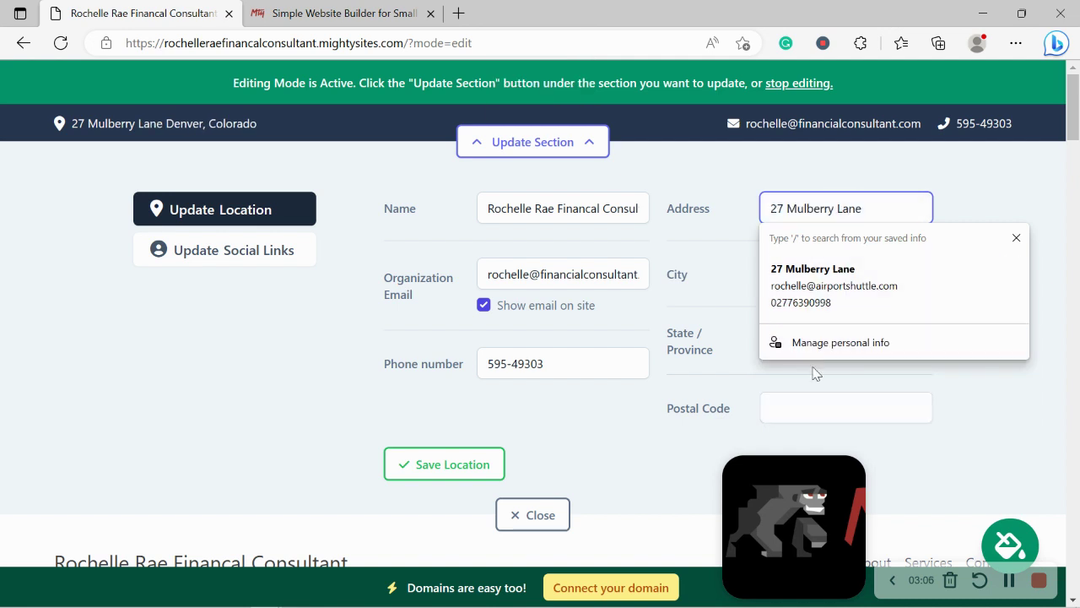
pyautogui.click(823, 398)
pyautogui.write('4056')
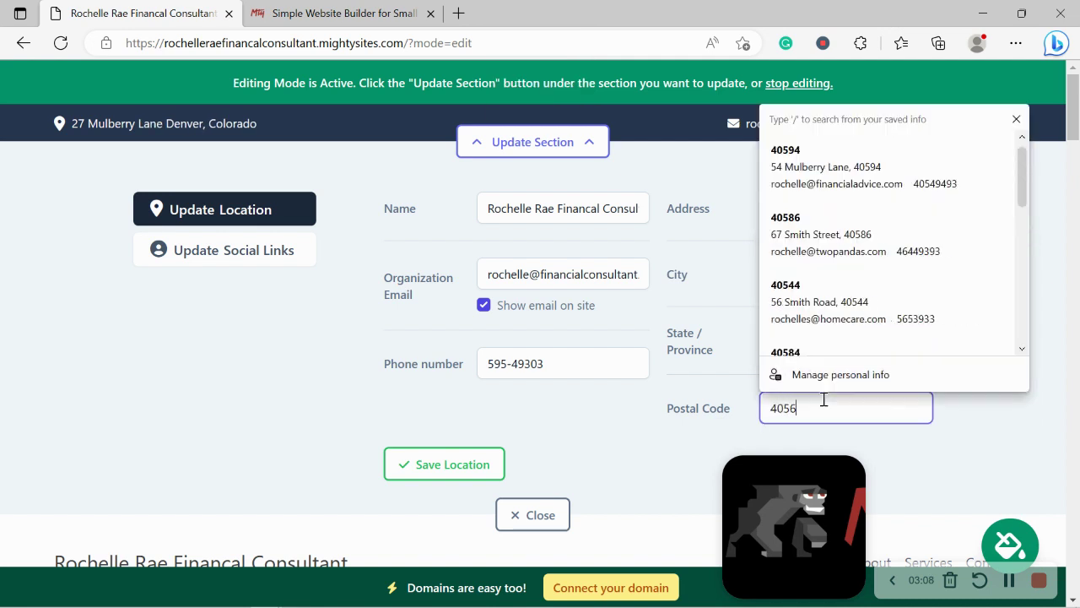
pyautogui.write('76')
pyautogui.click(465, 464)
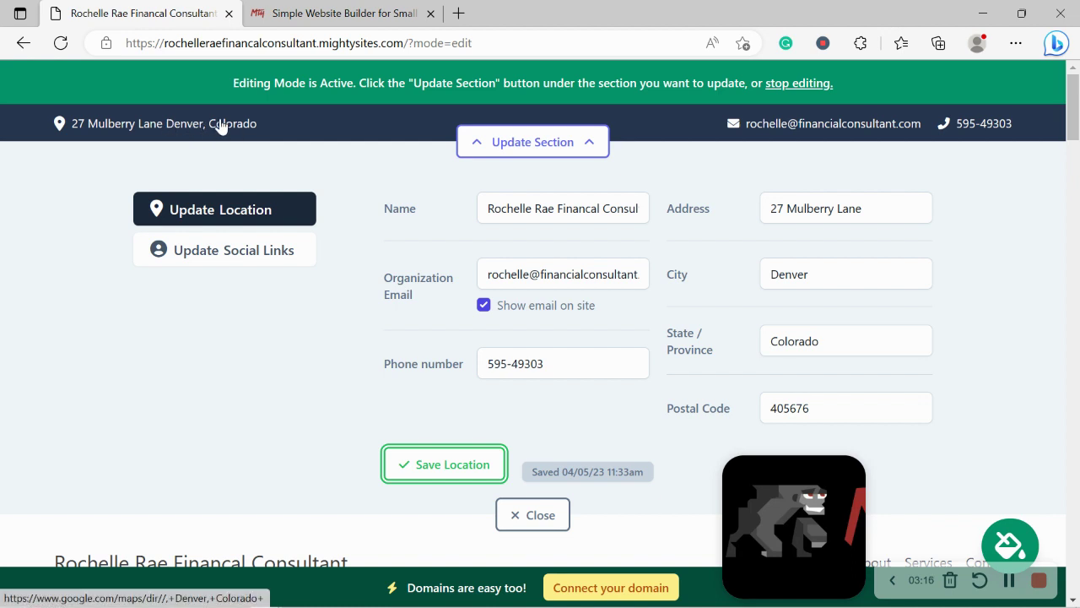
pyautogui.click(183, 127)
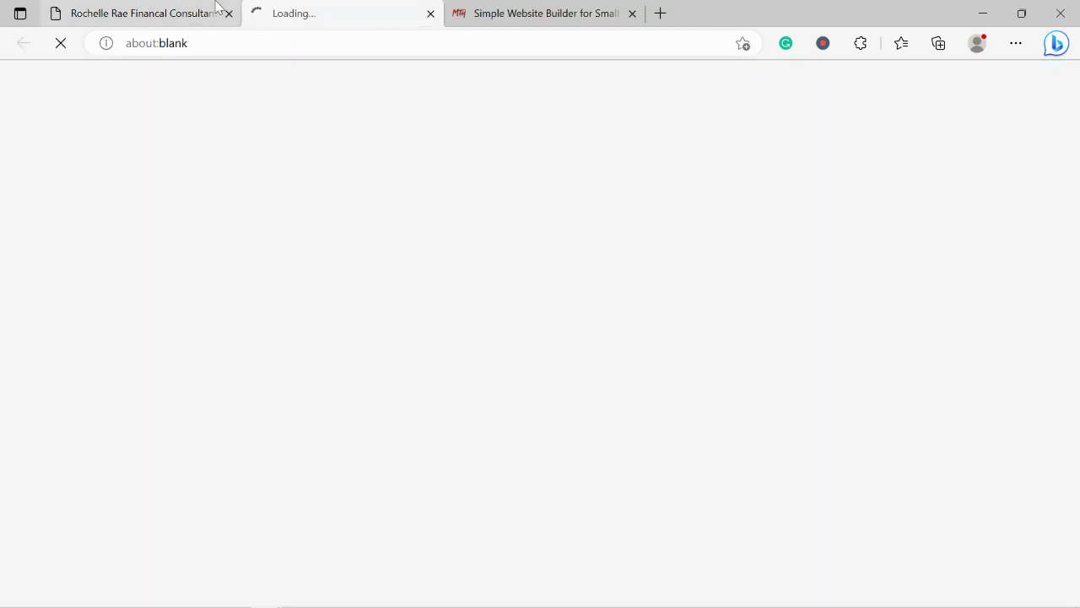
# Confirm the Google Maps directions point to Denver, Colorado, then close the map tab
pyautogui.click(217, 6)
pyautogui.click(326, 7)
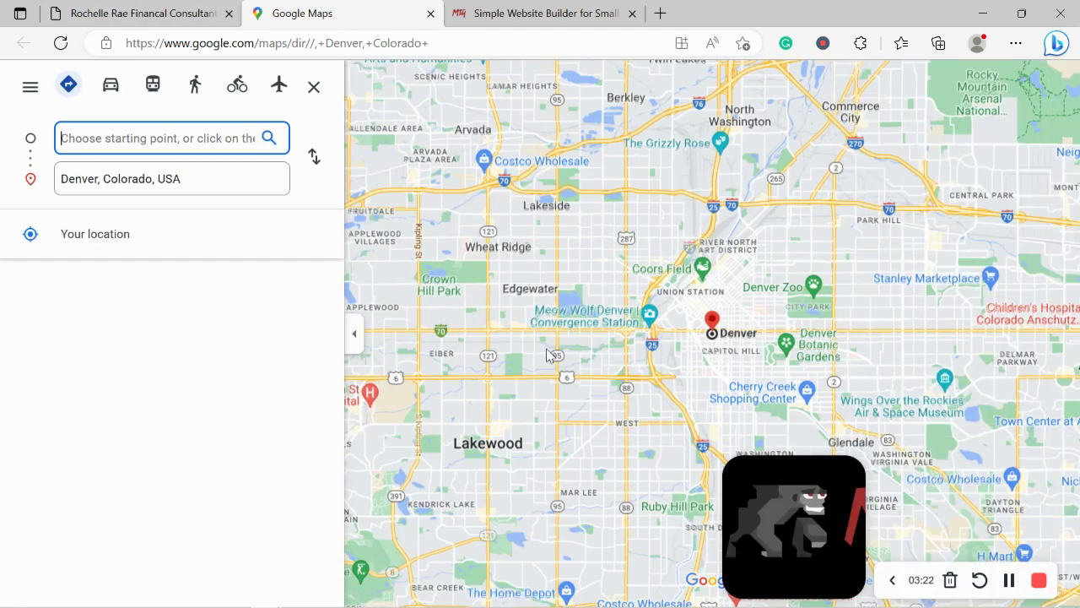
pyautogui.click(102, 17)
pyautogui.click(422, 21)
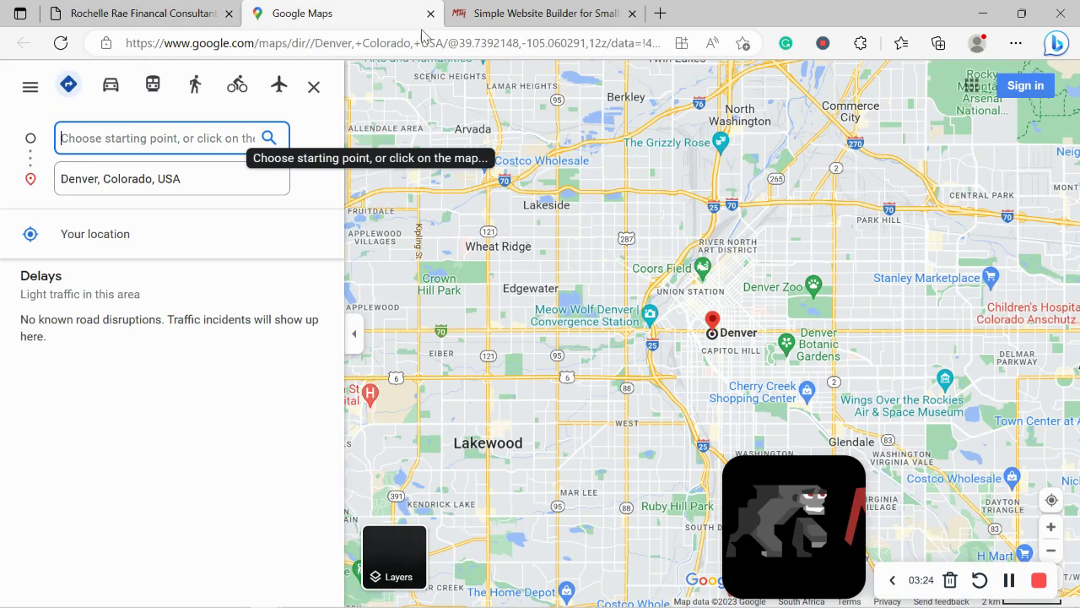
pyautogui.click(431, 13)
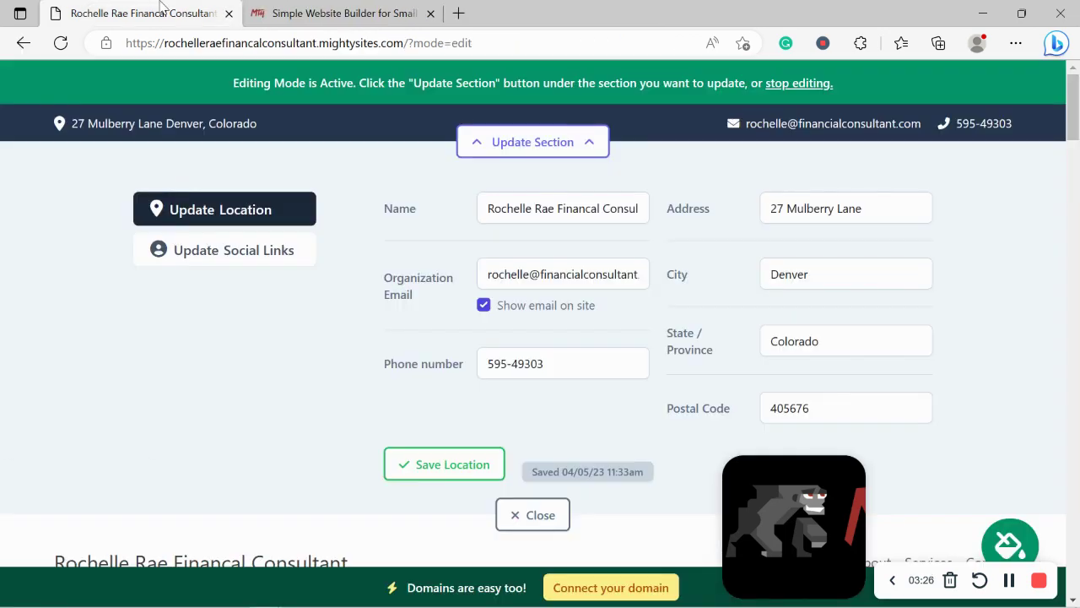
# Enter 'mightysites' as the Instagram link, save the social links, and close the header editor
pyautogui.click(267, 262)
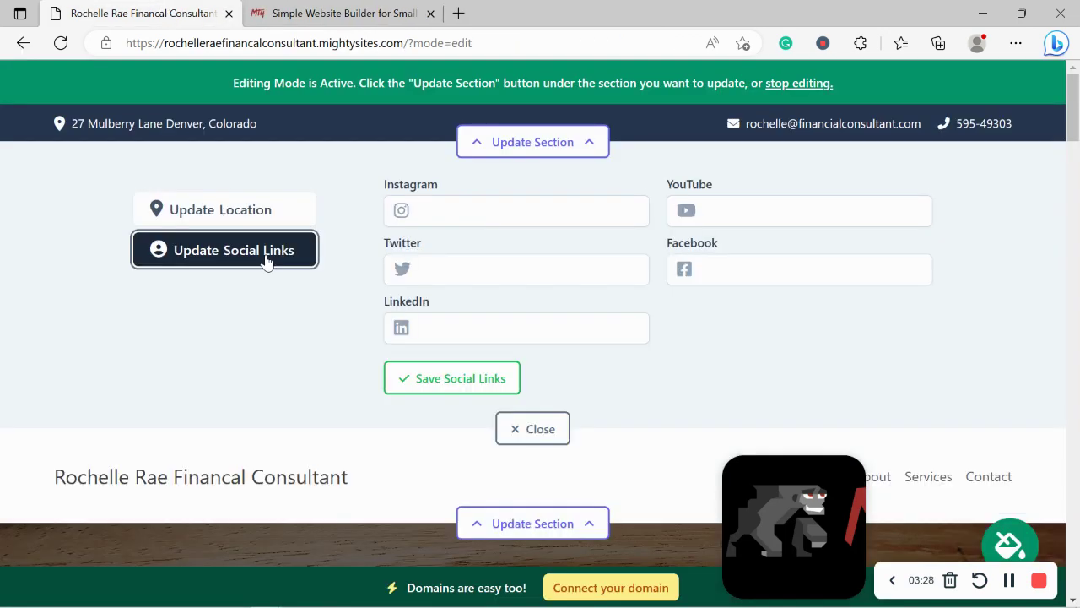
pyautogui.click(461, 215)
pyautogui.write('mightysites')
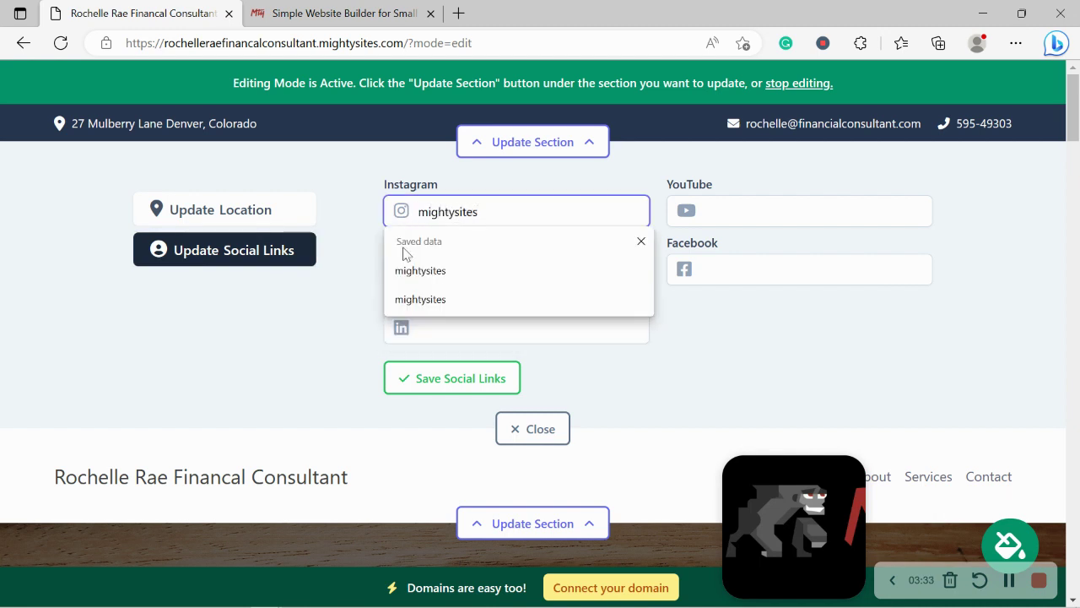
pyautogui.press('Return')
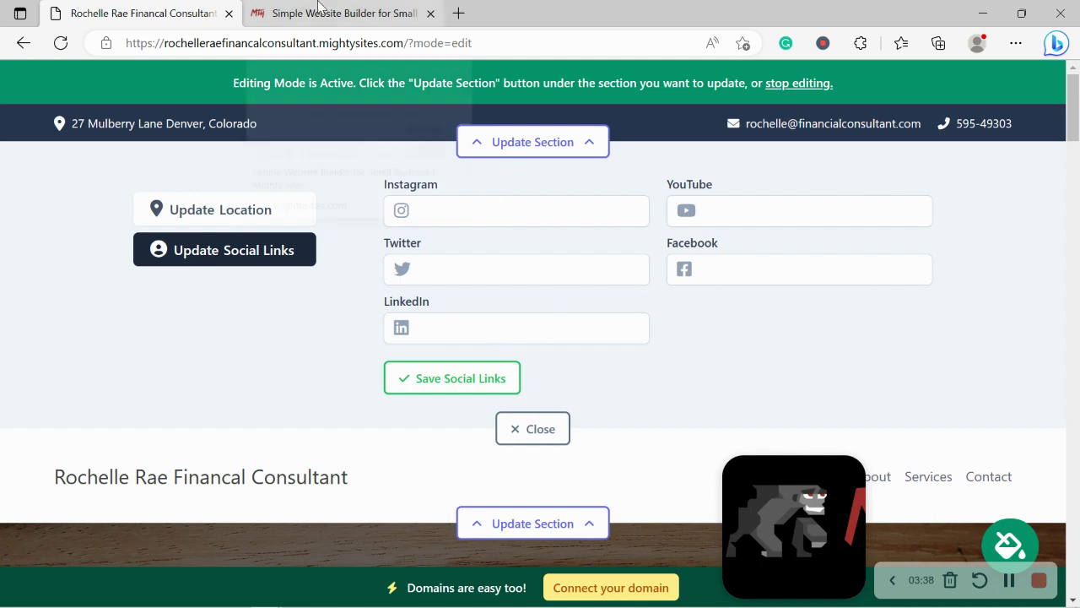
pyautogui.click(444, 377)
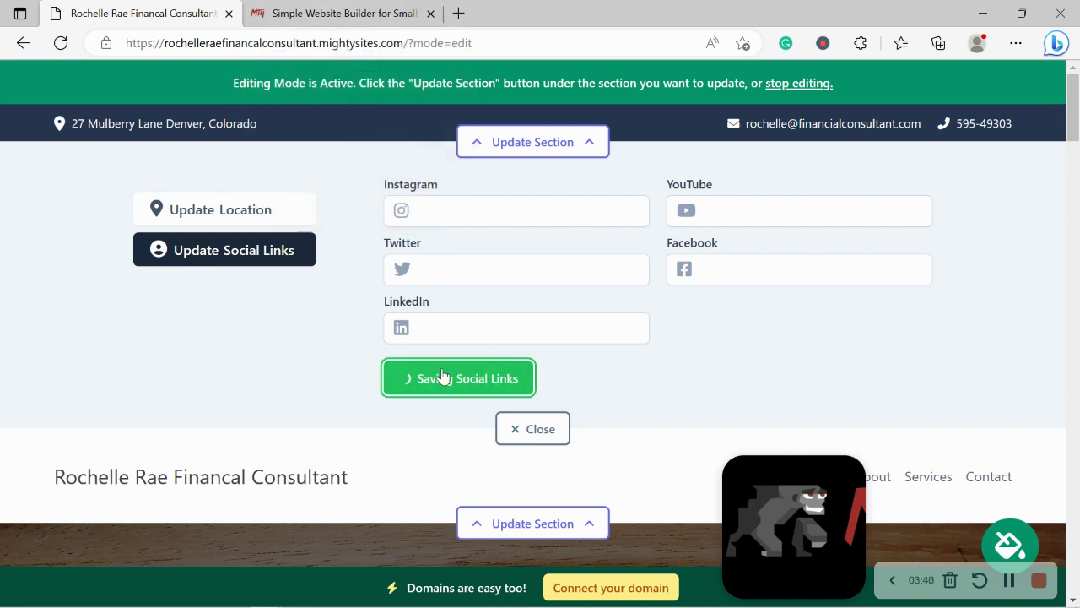
pyautogui.click(550, 433)
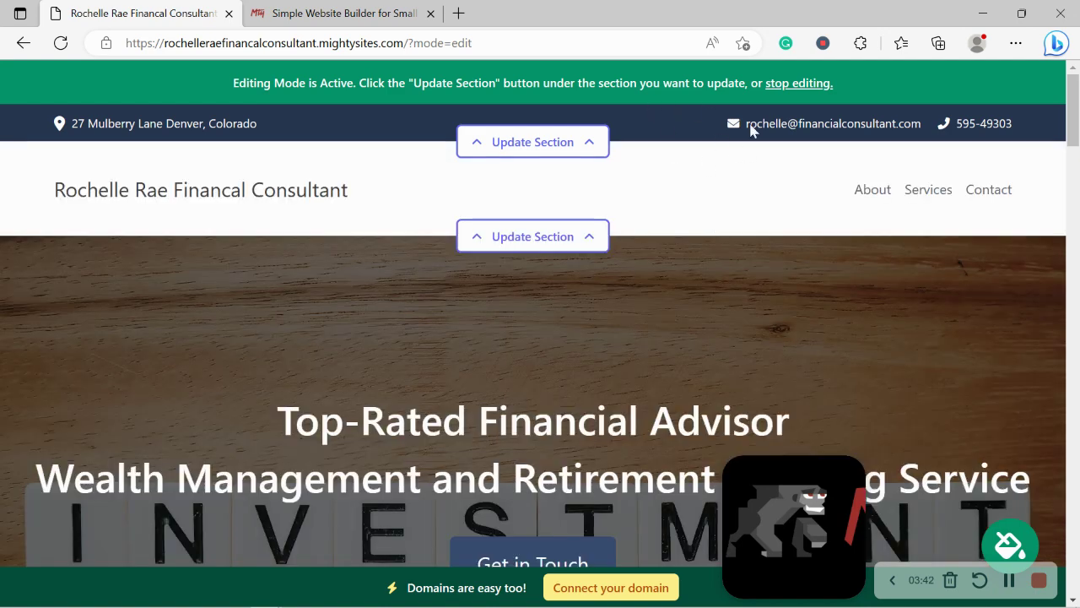
# Dismiss the browser side panel and open the Update Logo form for the site-name section
pyautogui.click(1074, 202)
pyautogui.moveTo(1073, 202); pyautogui.dragTo(1073, 76)
pyautogui.click(1056, 43)
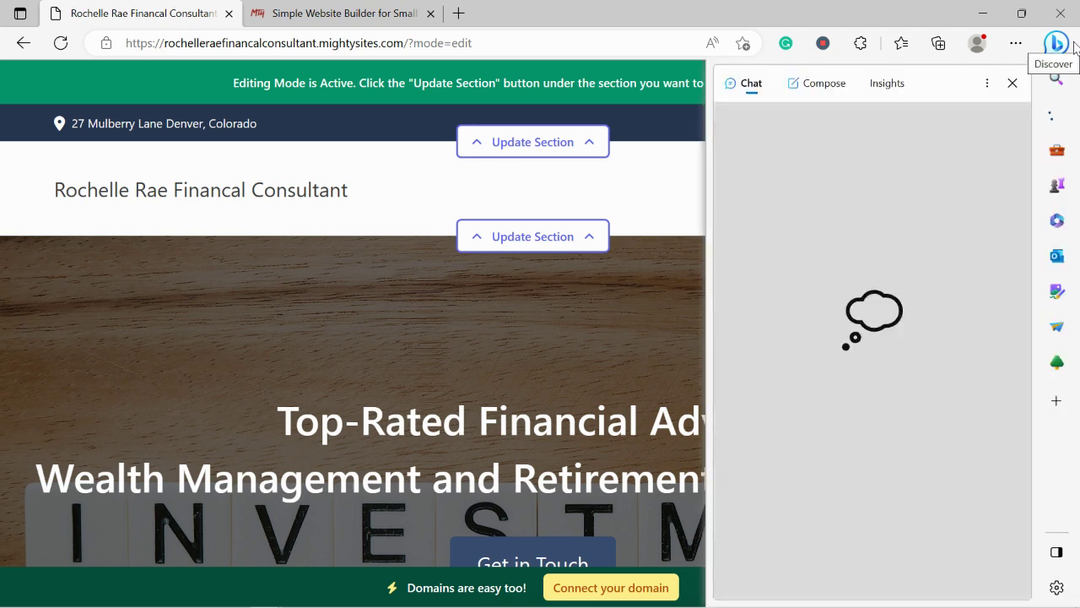
pyautogui.click(1012, 83)
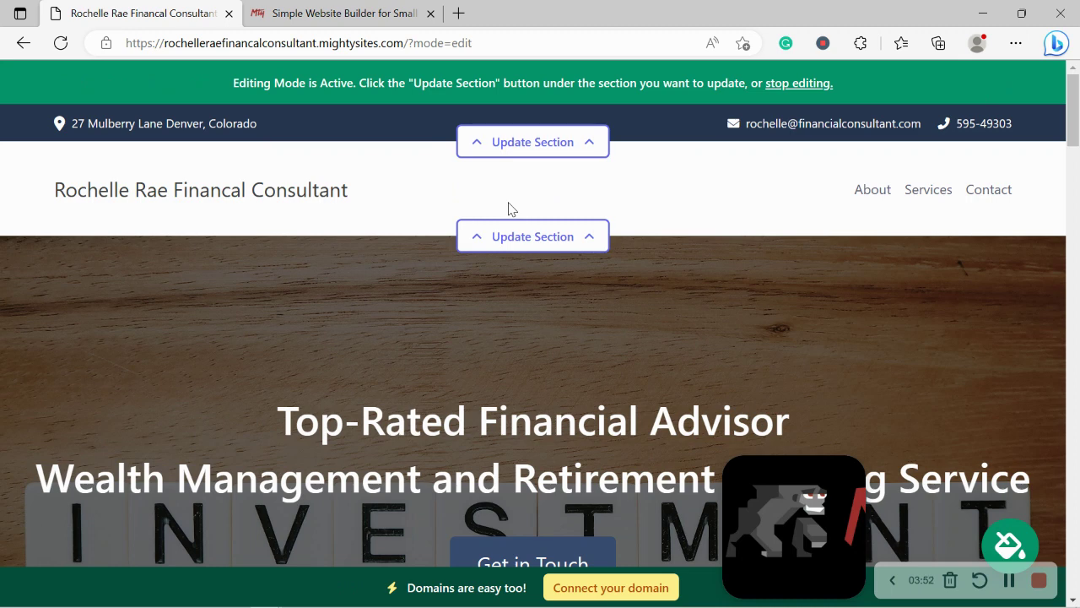
pyautogui.click(526, 240)
pyautogui.click(193, 344)
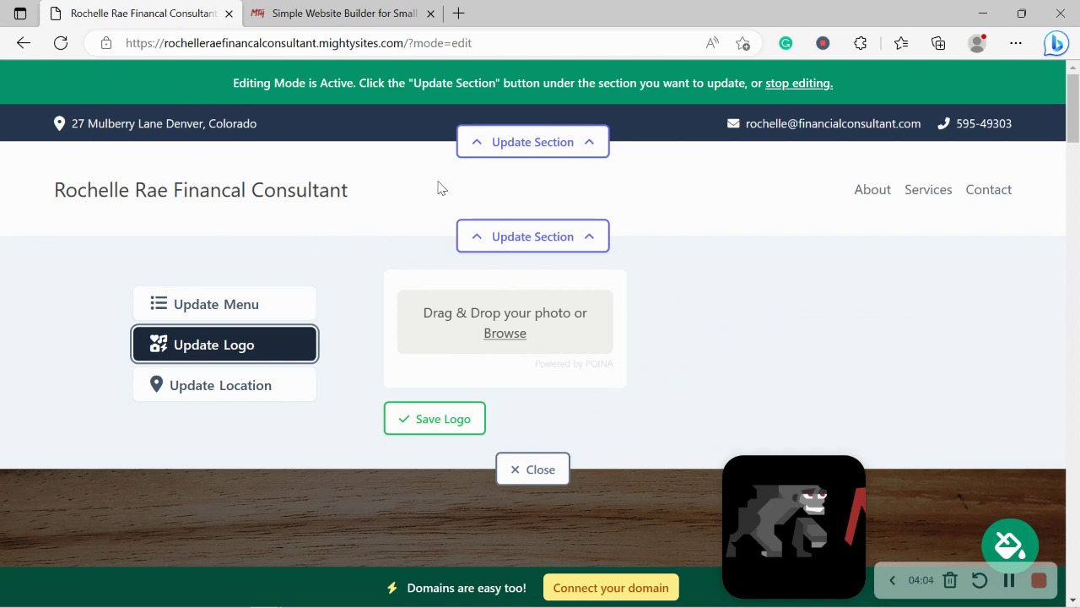
# Upload the Mighty Sites logo image from Pictures as the header logo and save it
pyautogui.click(520, 334)
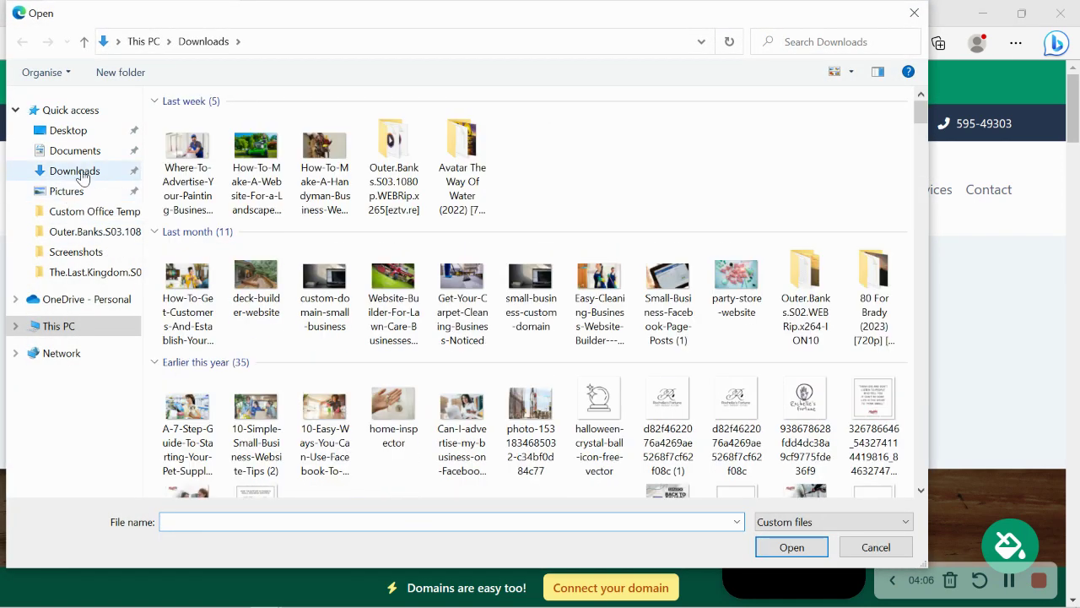
pyautogui.click(92, 193)
pyautogui.doubleClick(510, 156)
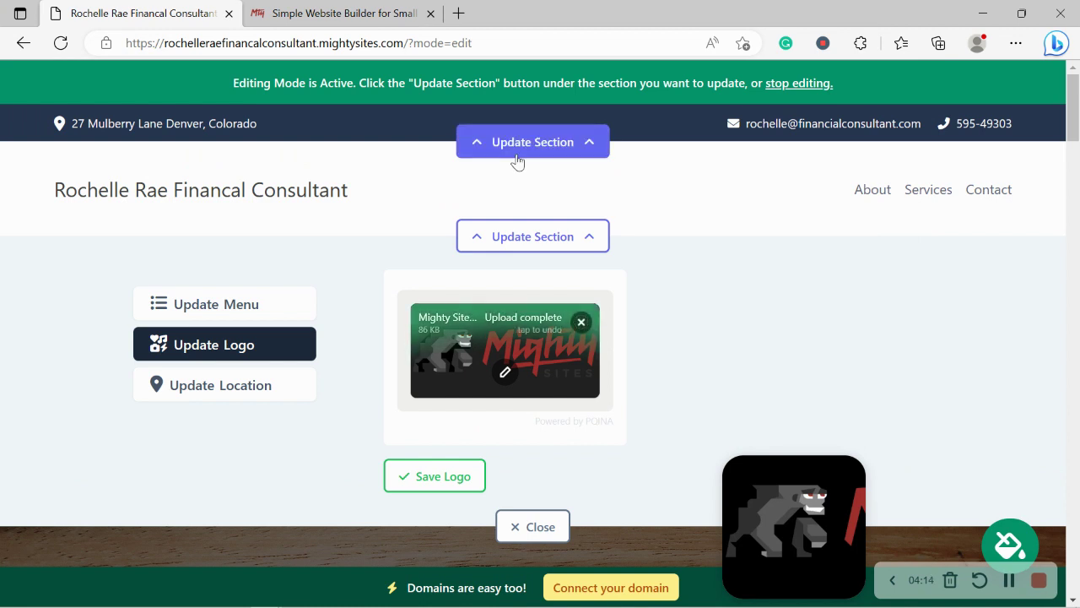
pyautogui.click(451, 479)
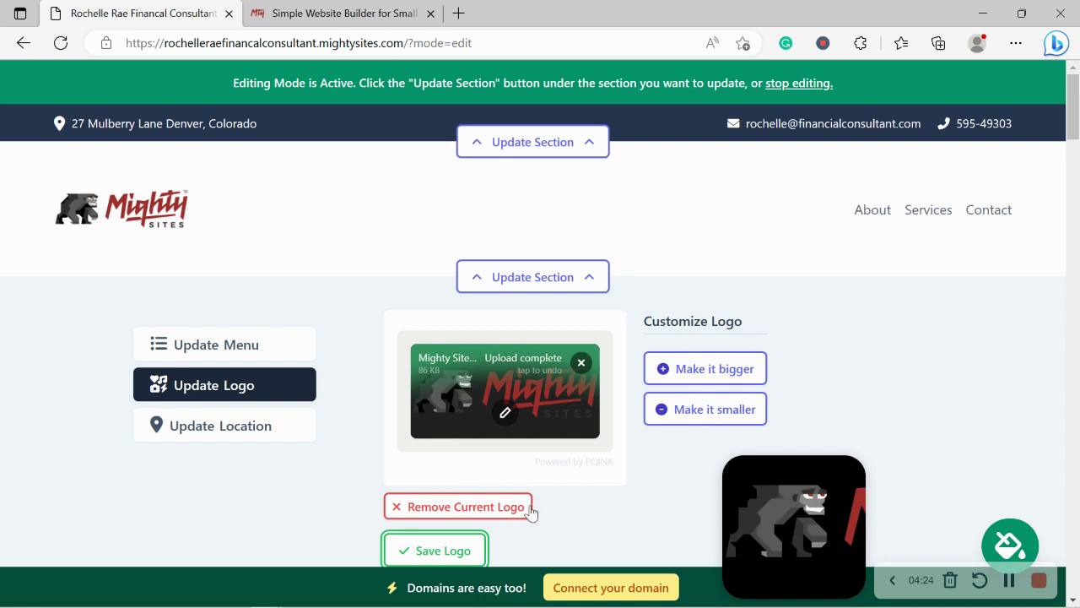
# Trim the blank space above and below the logo, then save it and close the logo panel
pyautogui.click(502, 415)
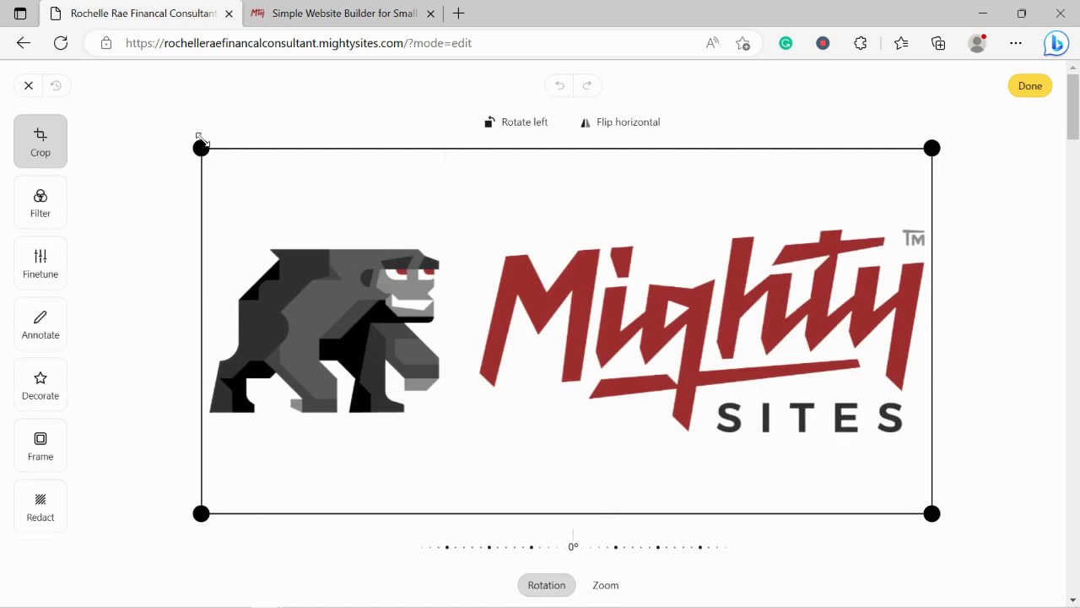
pyautogui.moveTo(201, 148); pyautogui.dragTo(201, 200)
pyautogui.moveTo(189, 516); pyautogui.dragTo(187, 461)
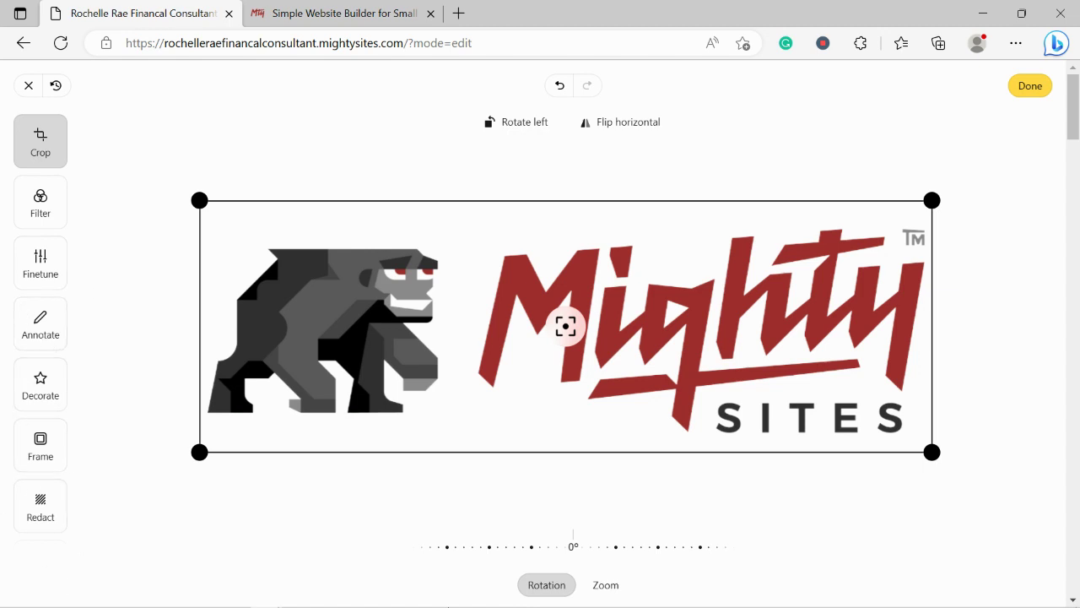
pyautogui.click(1031, 86)
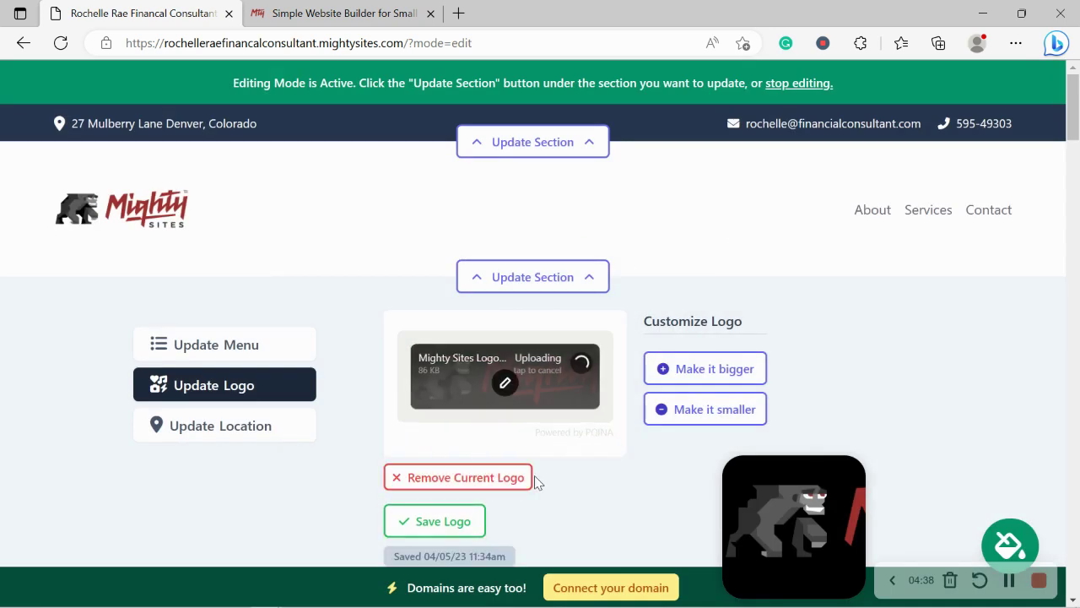
pyautogui.scroll(-1, 534, 483)
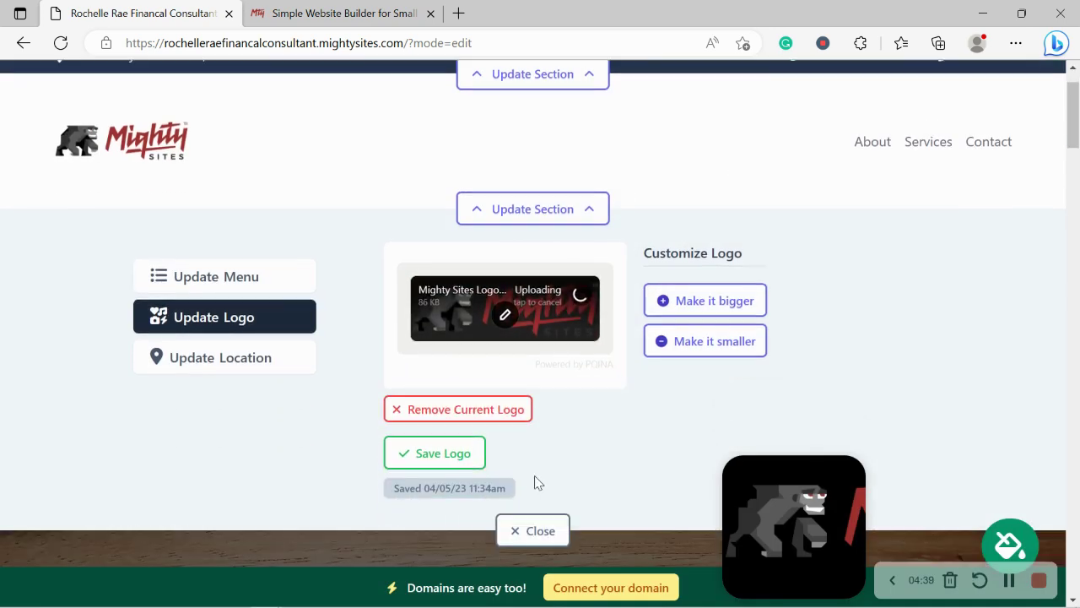
pyautogui.click(460, 462)
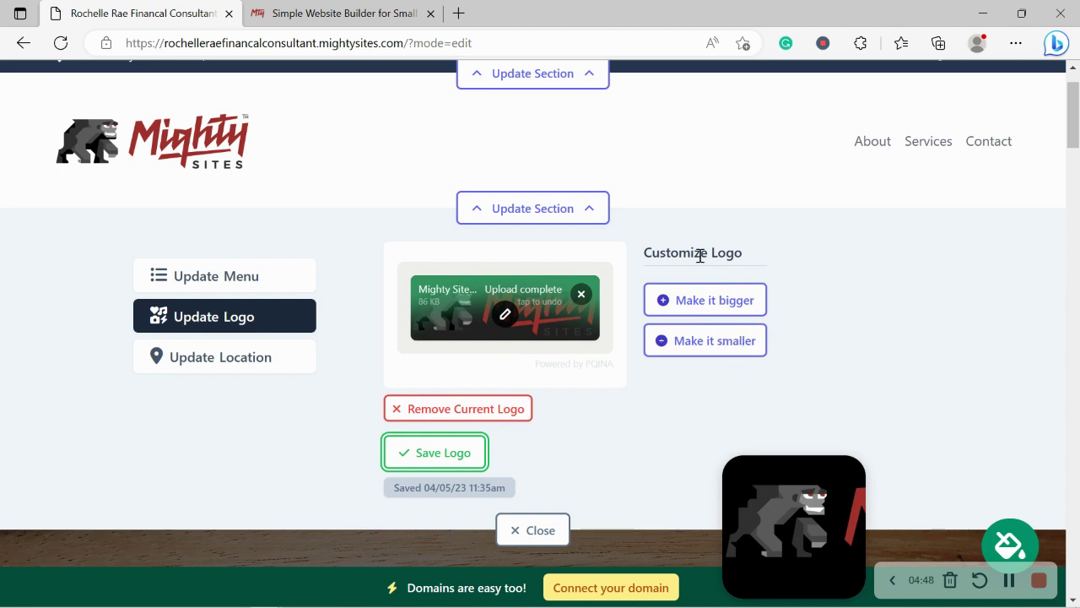
pyautogui.click(521, 530)
# Scroll through the page and bring up the Try a New Theme colour palette picker
pyautogui.scroll(-1, 520, 232)
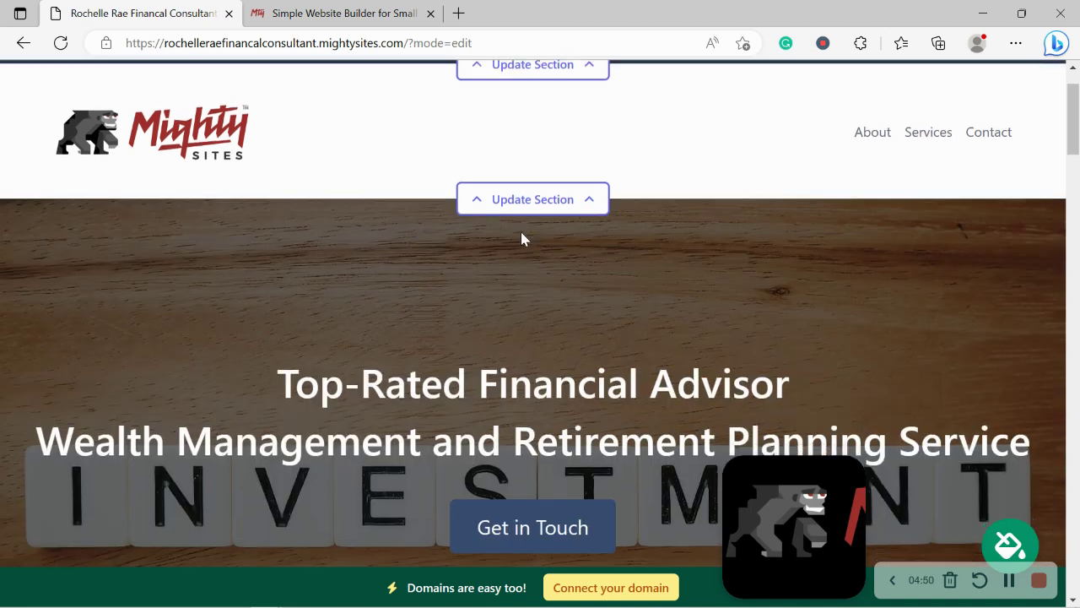
pyautogui.scroll(-4, 521, 233)
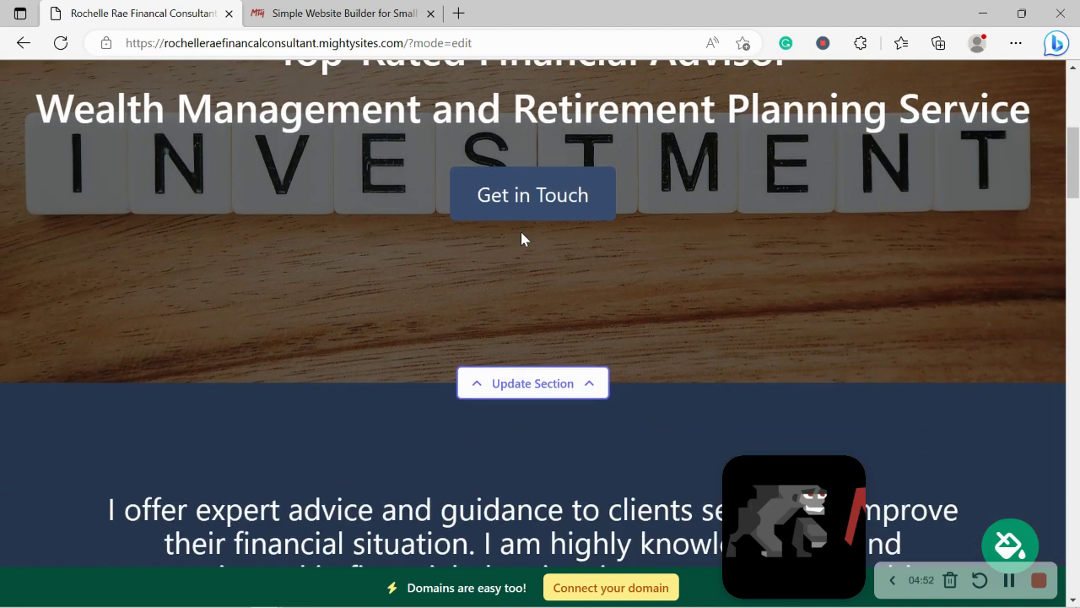
pyautogui.scroll(-3, 521, 239)
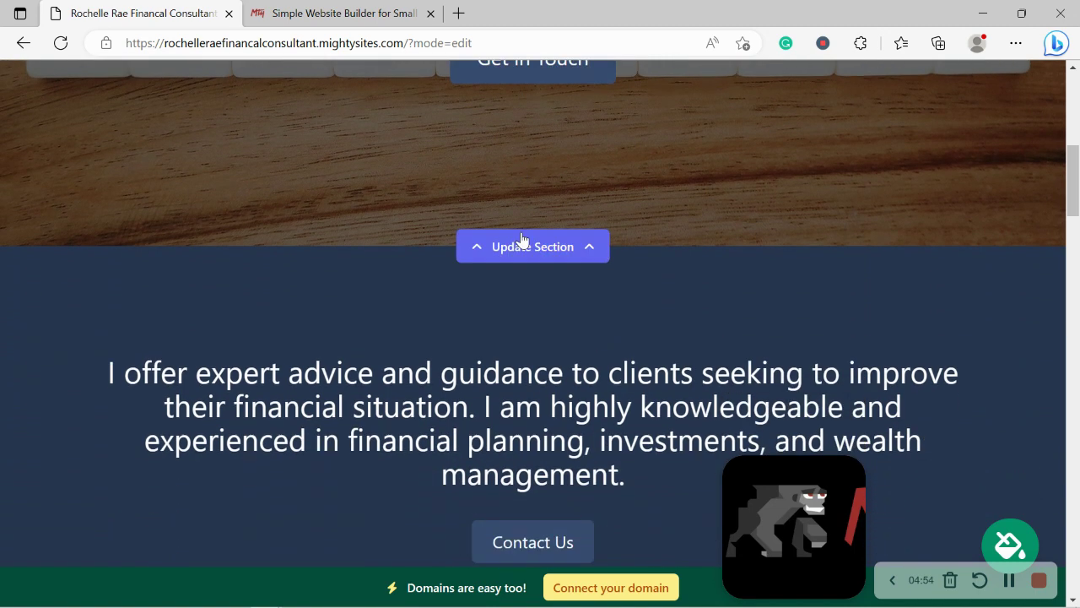
pyautogui.scroll(-2, 521, 239)
pyautogui.scroll(1, 521, 235)
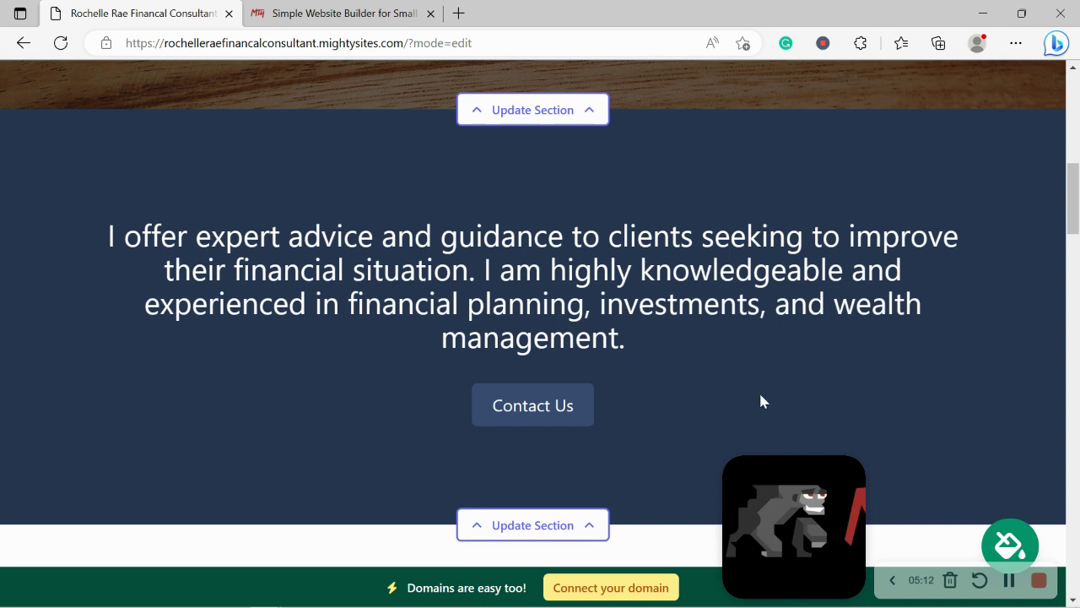
pyautogui.click(1010, 540)
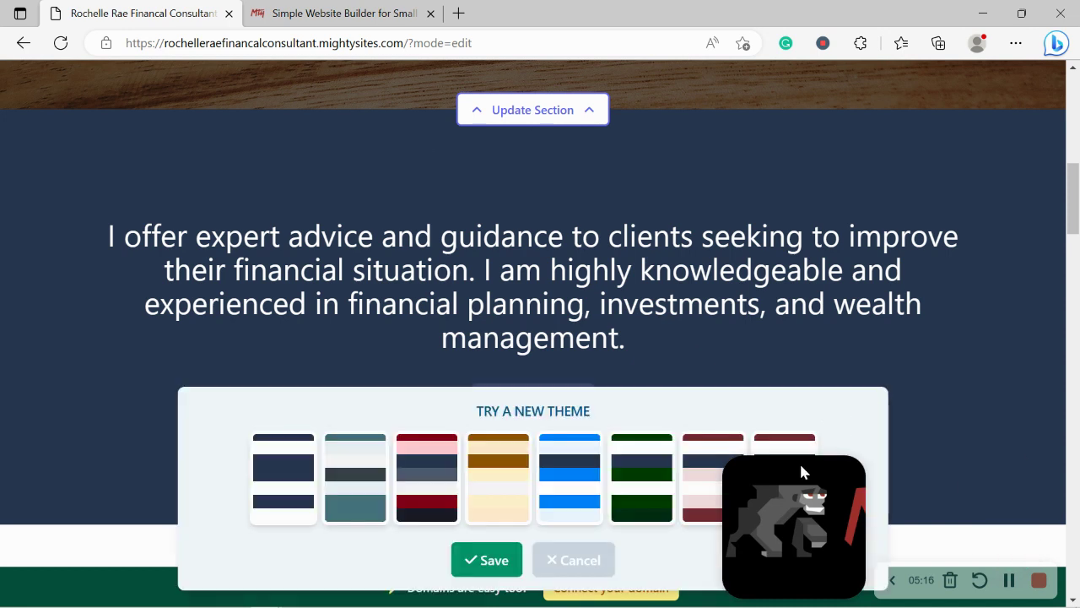
# Page forward through the colour theme swatches, then back one set
pyautogui.moveTo(800, 461)
pyautogui.mouseDown()
pyautogui.moveTo(472, 432)
pyautogui.moveTo(384, 149)
pyautogui.moveTo(801, 98)
pyautogui.mouseUp()
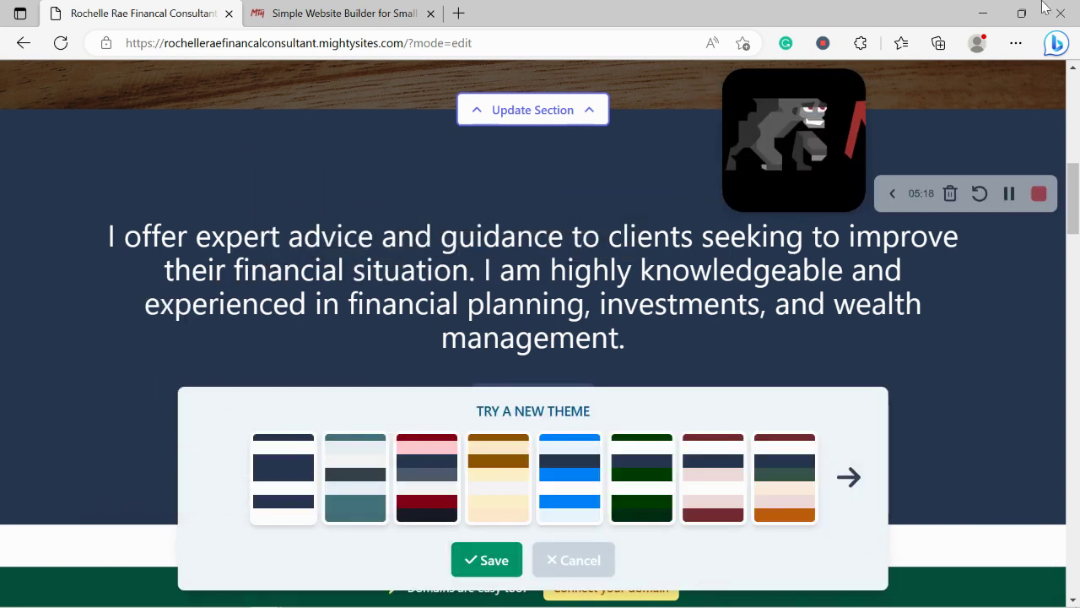
pyautogui.click(855, 495)
pyautogui.click(855, 496)
pyautogui.click(855, 496)
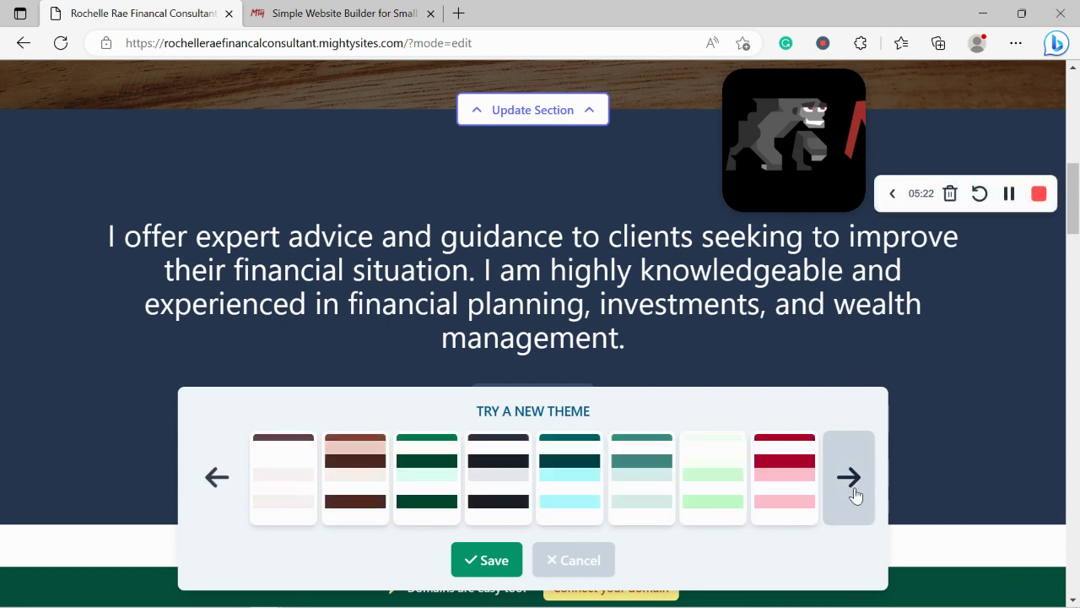
pyautogui.click(855, 496)
pyautogui.click(855, 495)
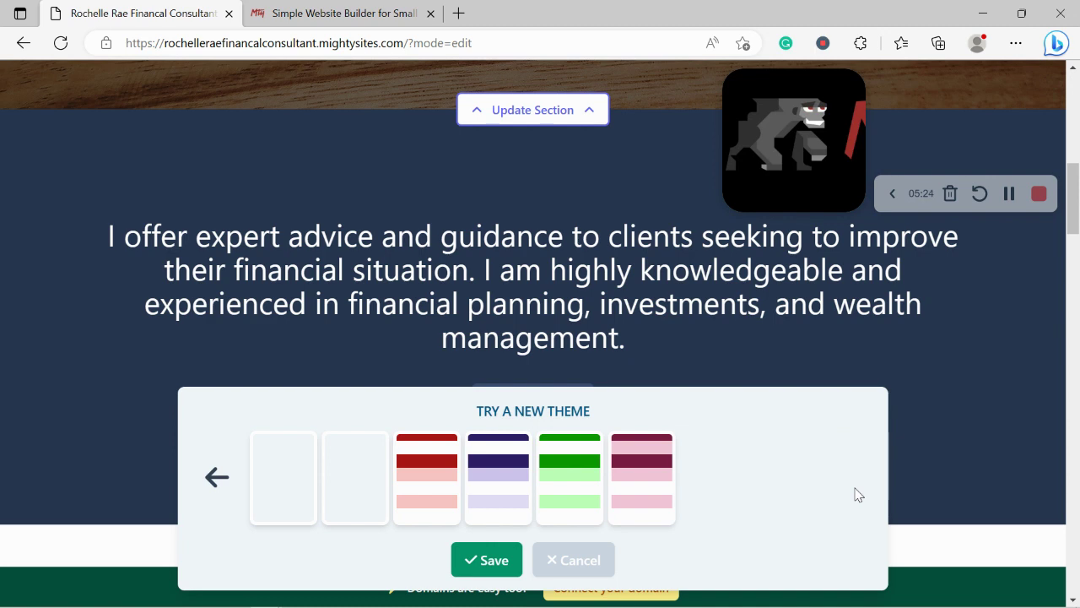
pyautogui.click(220, 483)
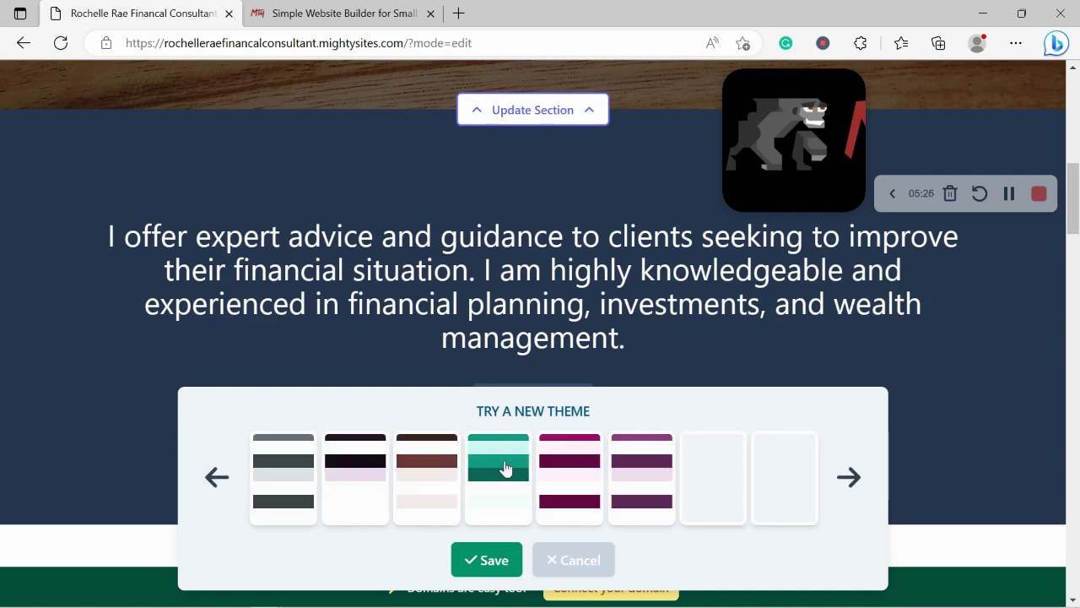
# Try the teal, purple, brown and dark purple themes, then keep the grey theme
pyautogui.click(505, 468)
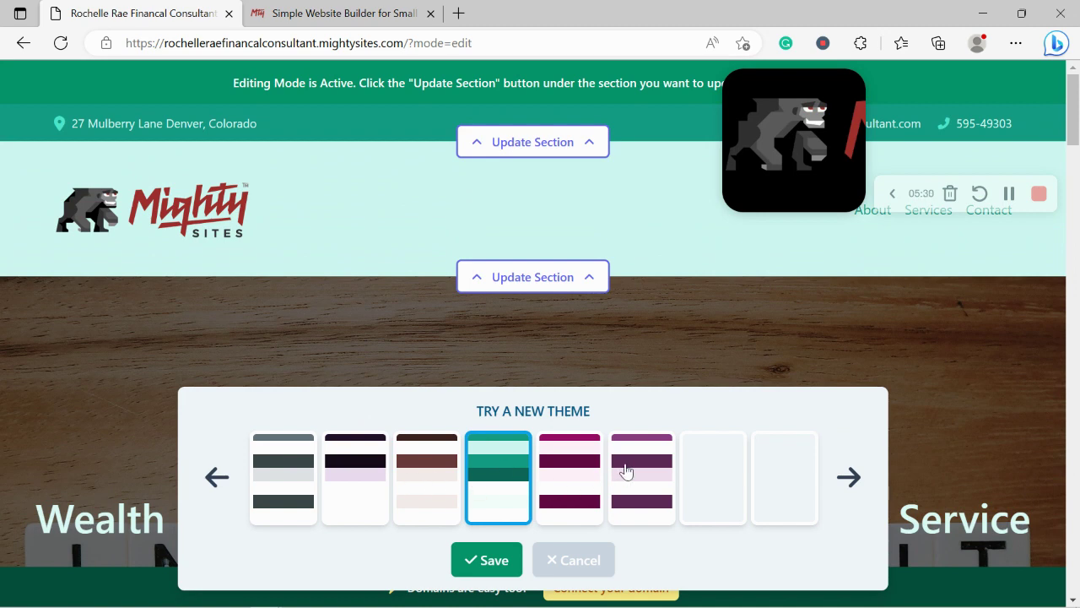
pyautogui.click(625, 470)
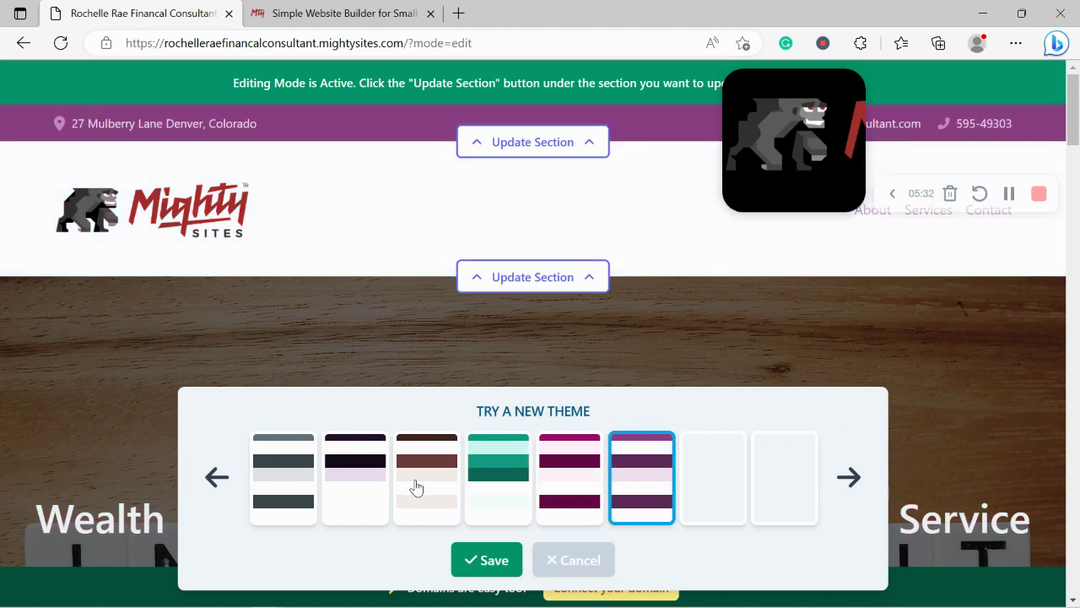
pyautogui.click(416, 488)
pyautogui.click(326, 470)
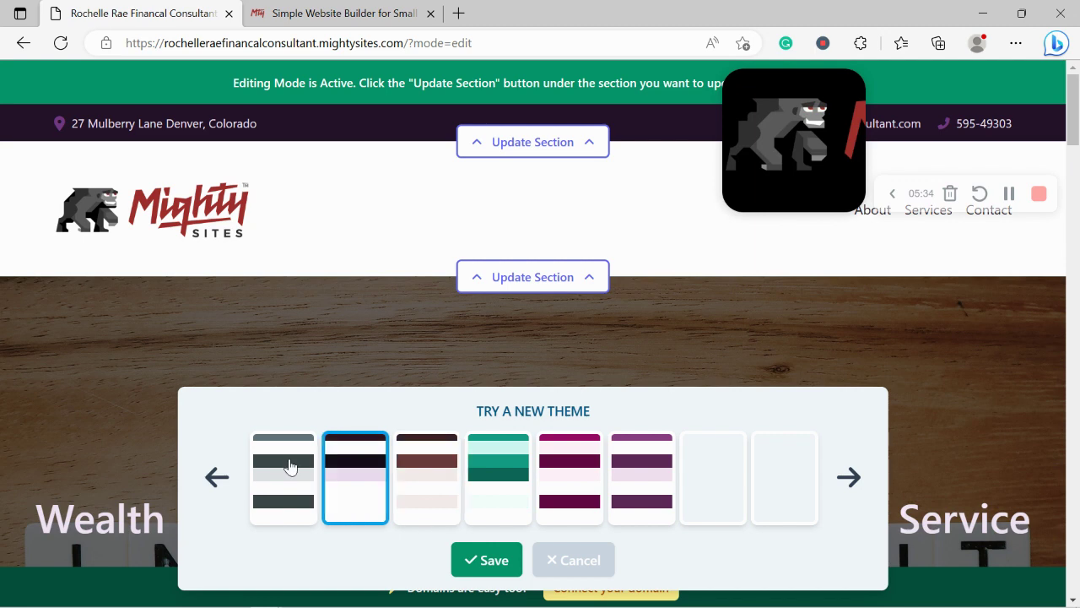
pyautogui.click(289, 467)
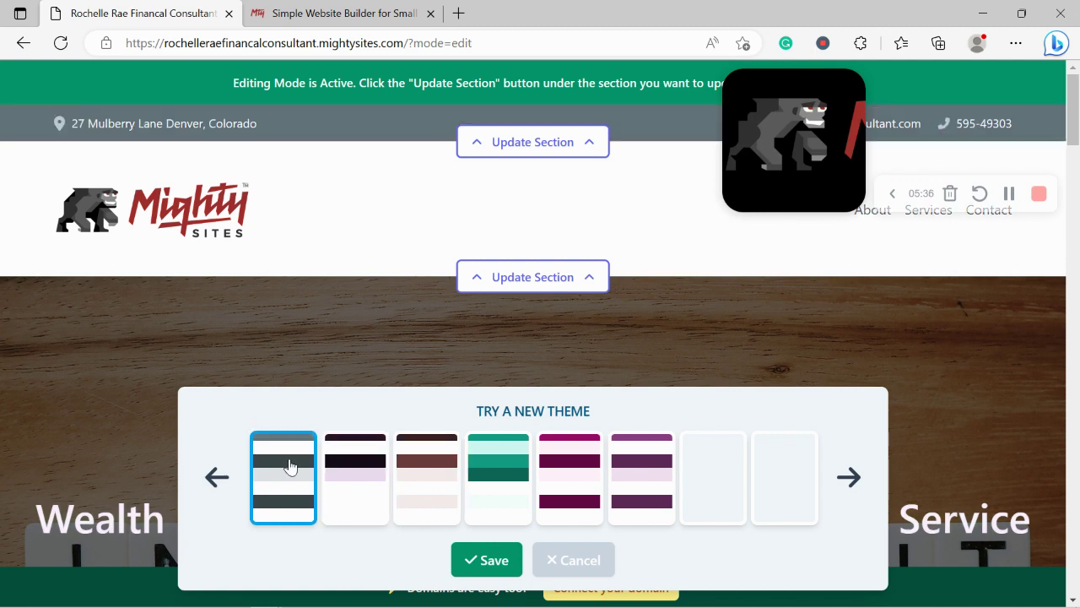
pyautogui.click(485, 561)
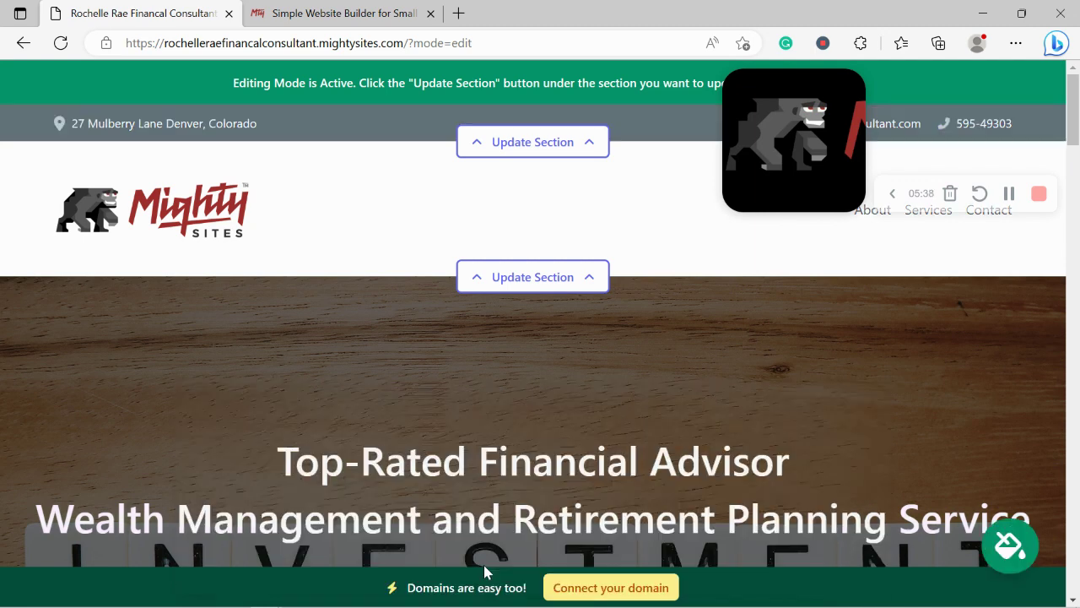
pyautogui.scroll(-4, 698, 504)
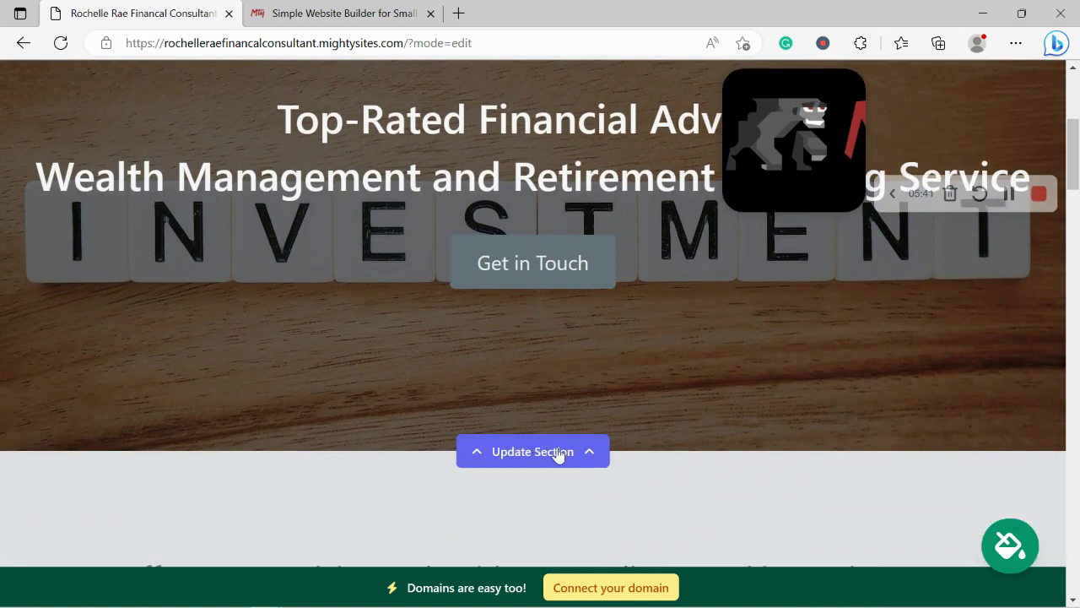
# Open the hero's Update Image option and search the stock photo library for 'Financial Consultant'
pyautogui.click(555, 453)
pyautogui.scroll(-3, 316, 321)
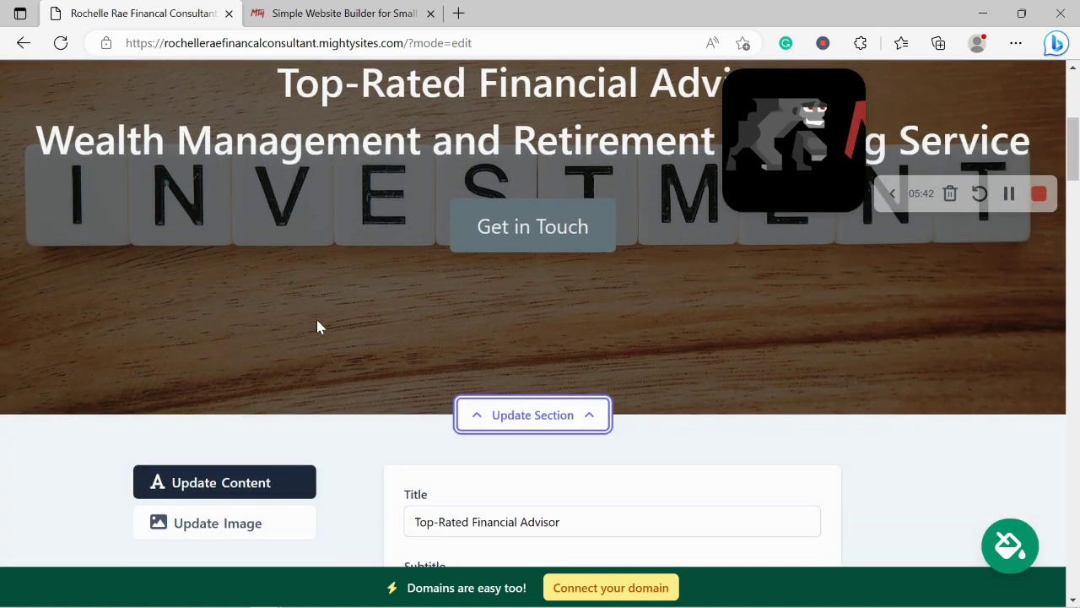
pyautogui.click(240, 284)
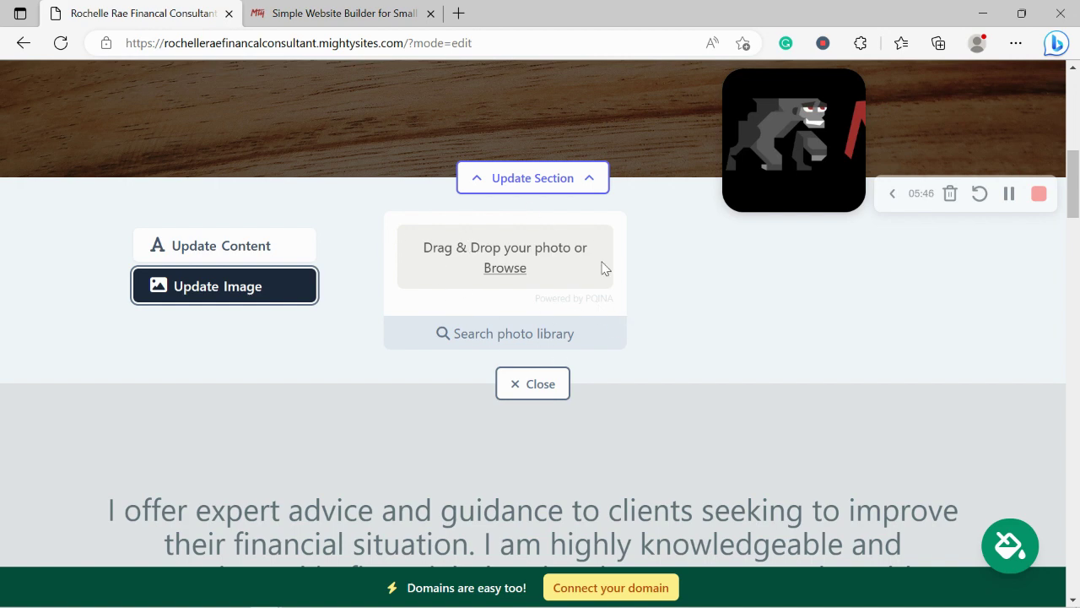
pyautogui.click(529, 337)
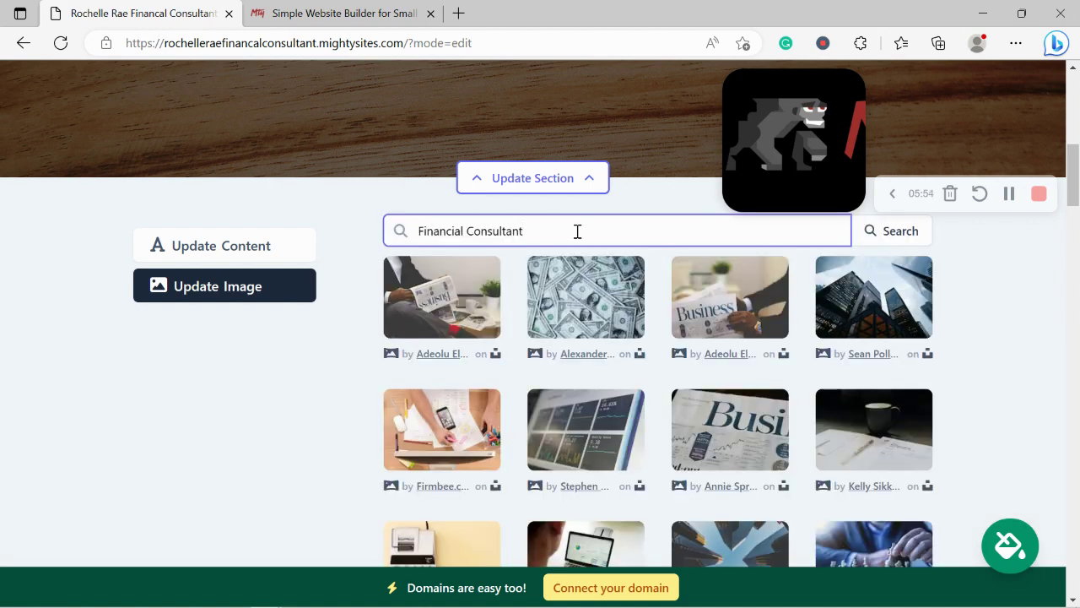
pyautogui.click(337, 413)
pyautogui.scroll(-2, 337, 412)
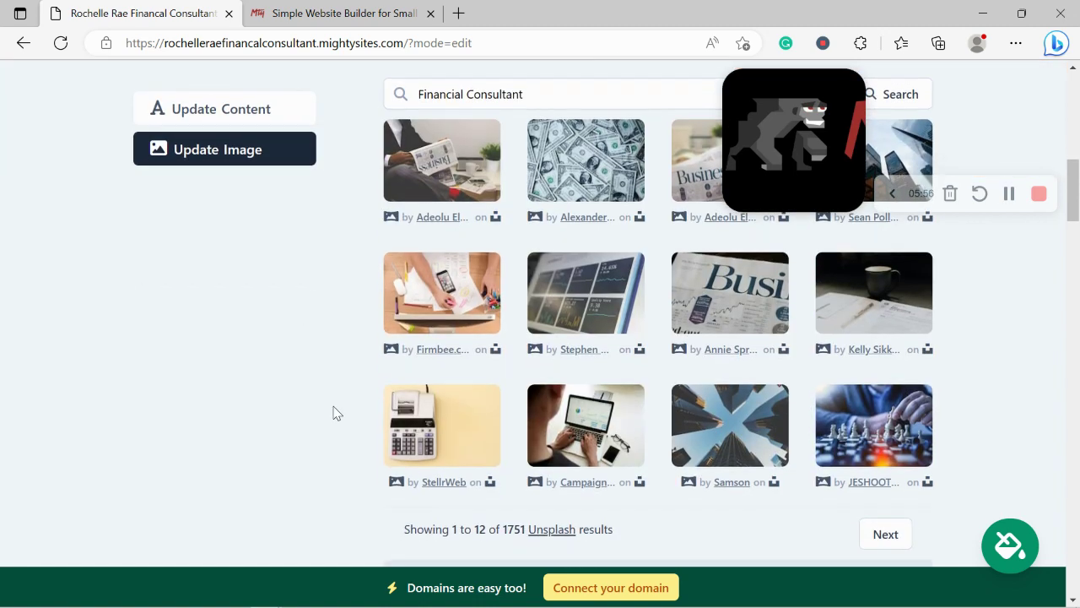
pyautogui.scroll(1, 338, 413)
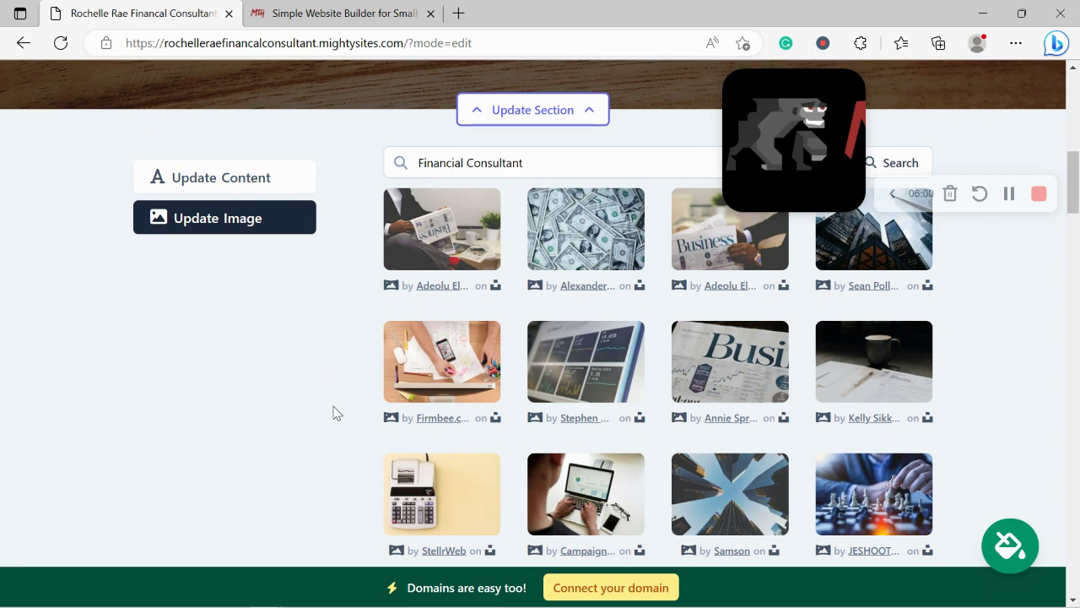
pyautogui.scroll(1, 333, 413)
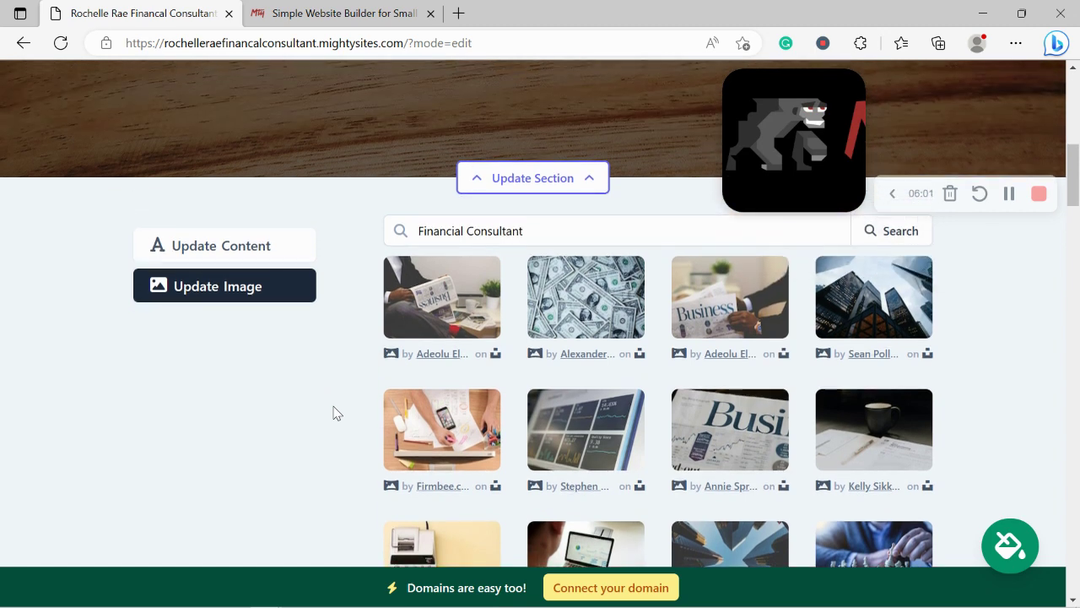
# Select the Business newspaper photo and save it as the hero image
pyautogui.click(731, 300)
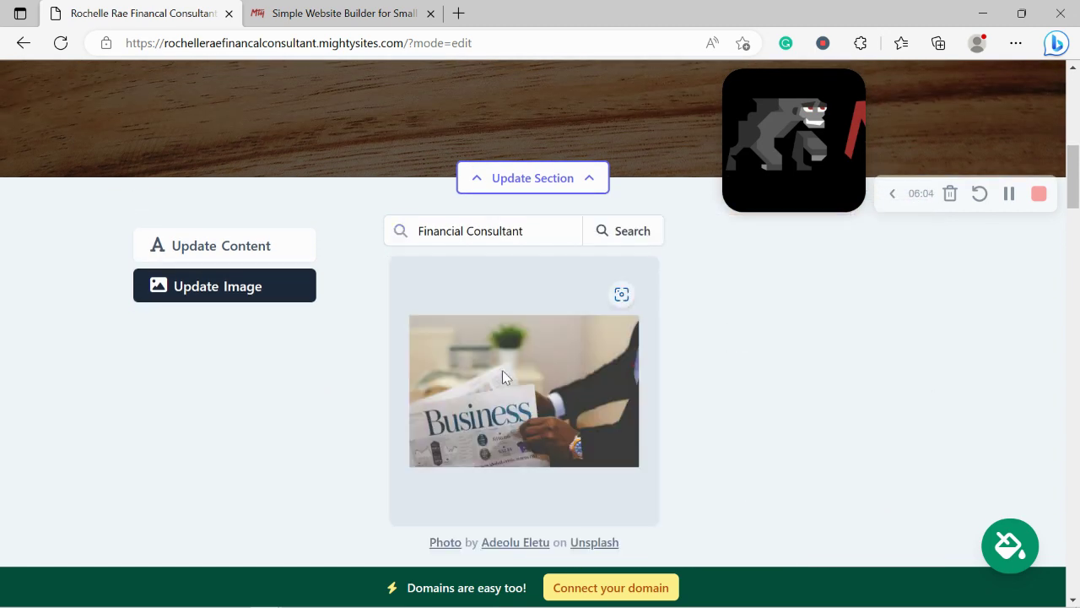
pyautogui.scroll(-1, 615, 512)
pyautogui.click(616, 515)
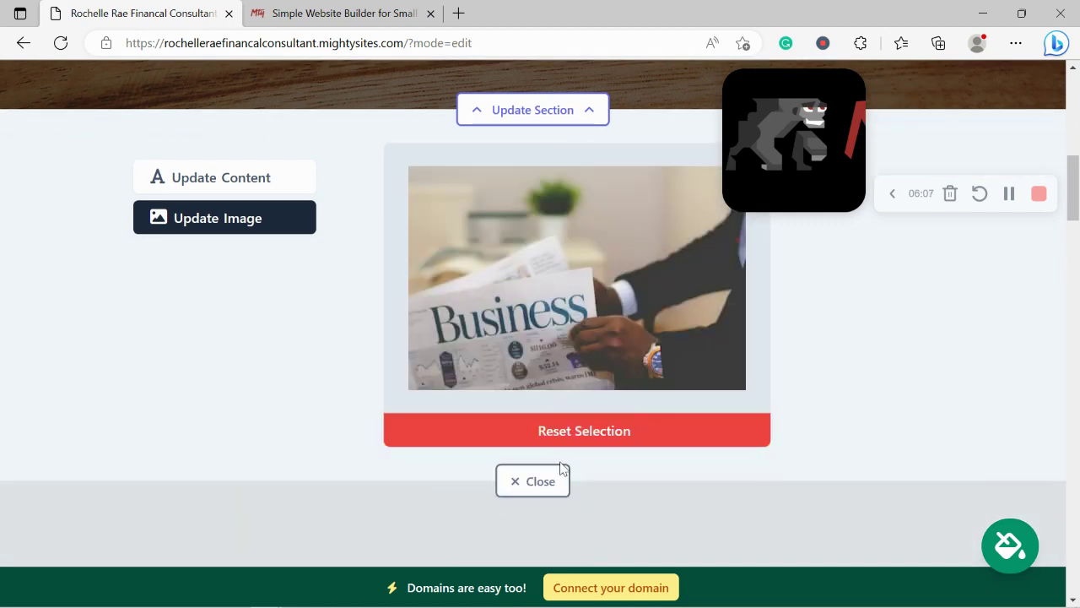
pyautogui.click(569, 482)
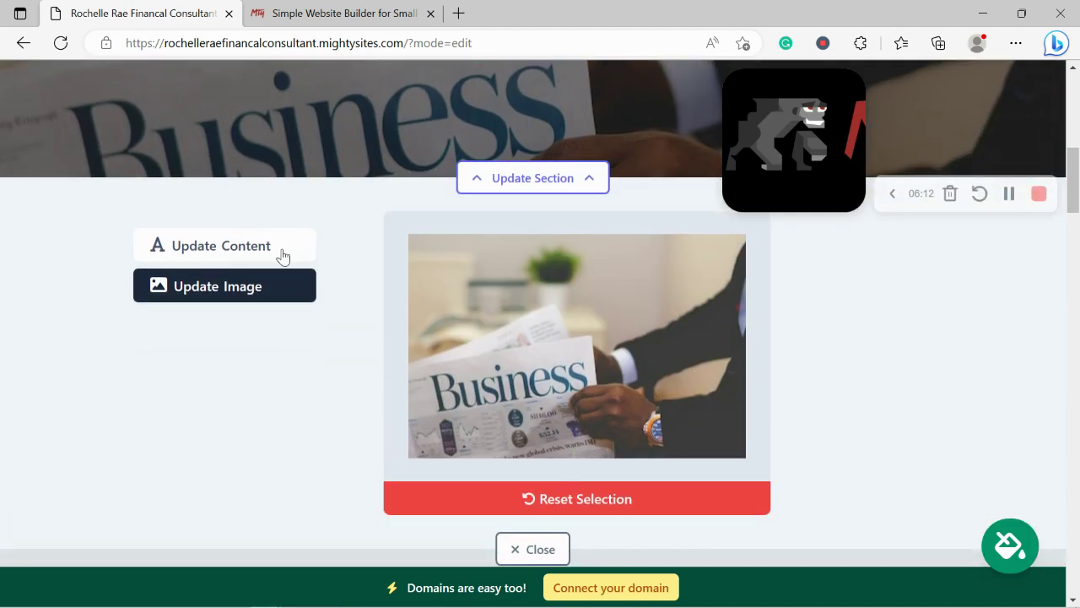
# Review the hero's title, subtitle and Get in Touch button text in Update Content
pyautogui.click(279, 250)
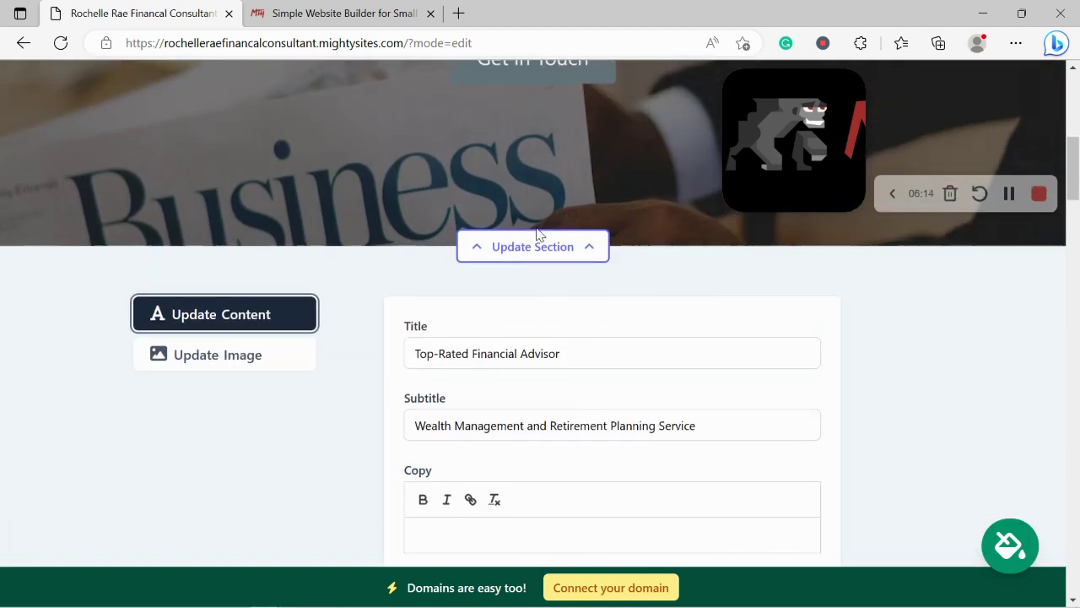
pyautogui.scroll(5, 483, 361)
pyautogui.moveTo(233, 246); pyautogui.dragTo(1049, 294)
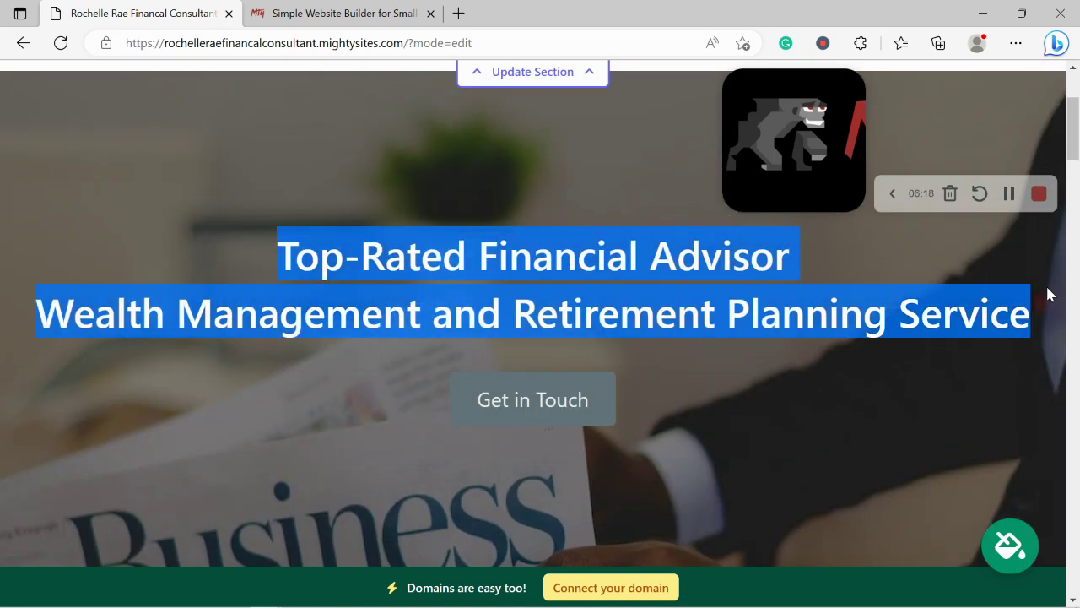
pyautogui.click(426, 246)
pyautogui.scroll(-1, 427, 247)
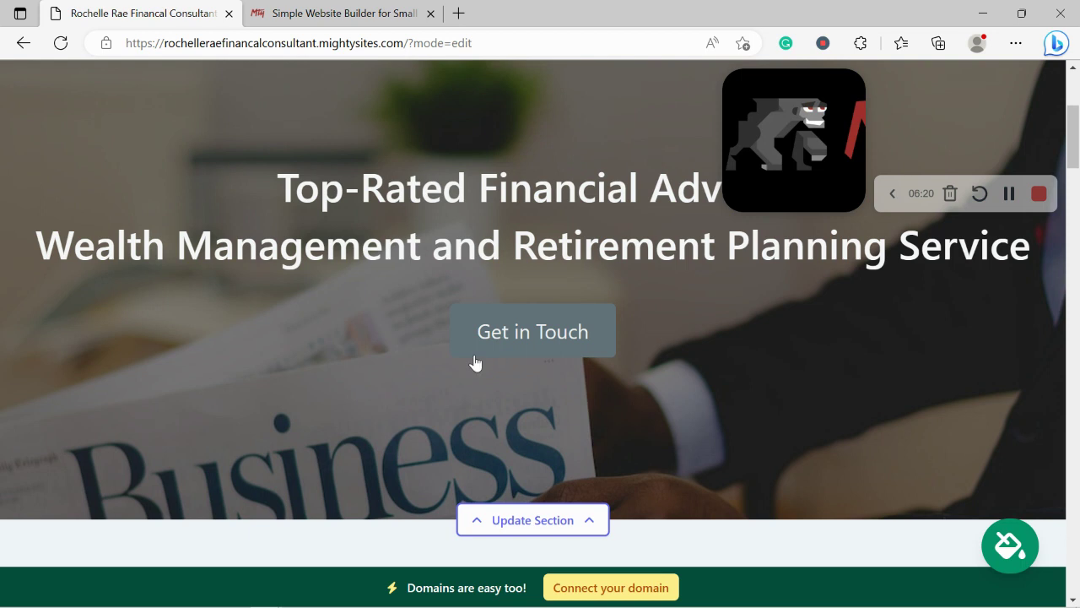
pyautogui.scroll(-6, 586, 257)
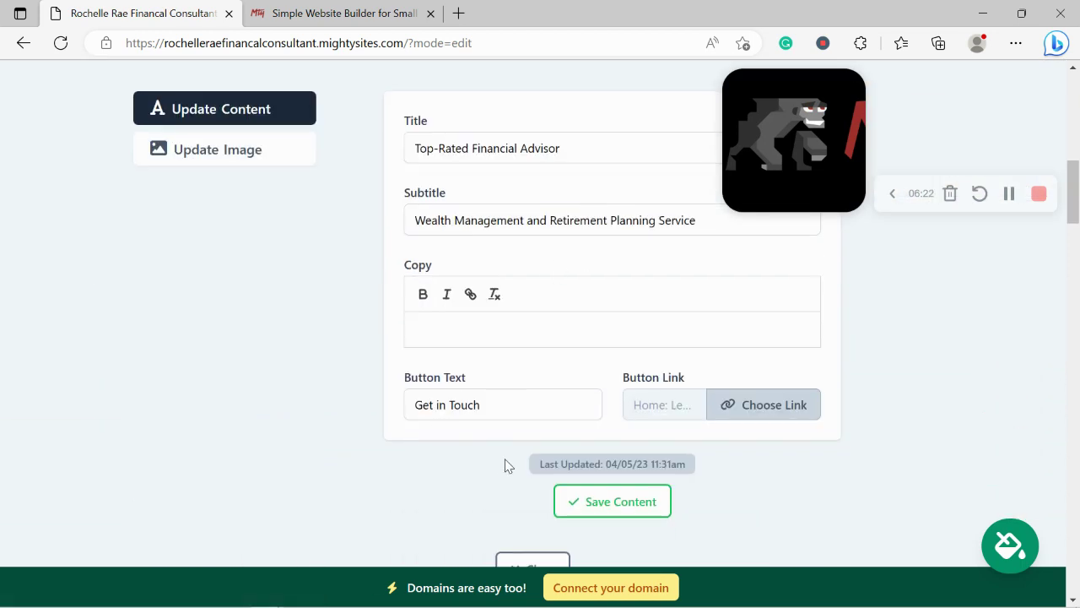
# Link the Get in Touch button to the Click to Call action and save the hero content
pyautogui.click(757, 414)
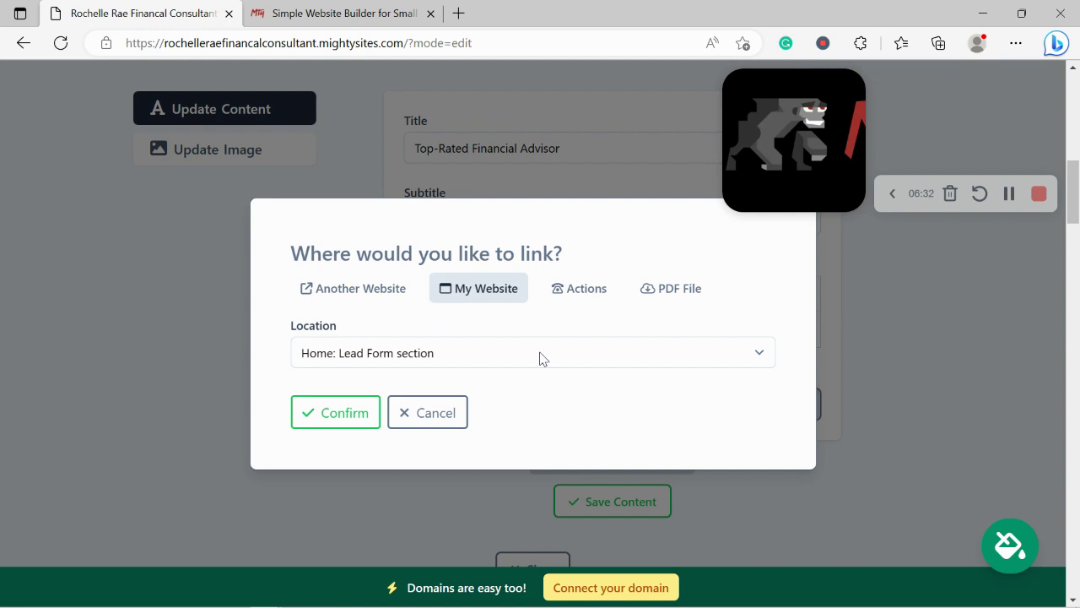
pyautogui.click(582, 289)
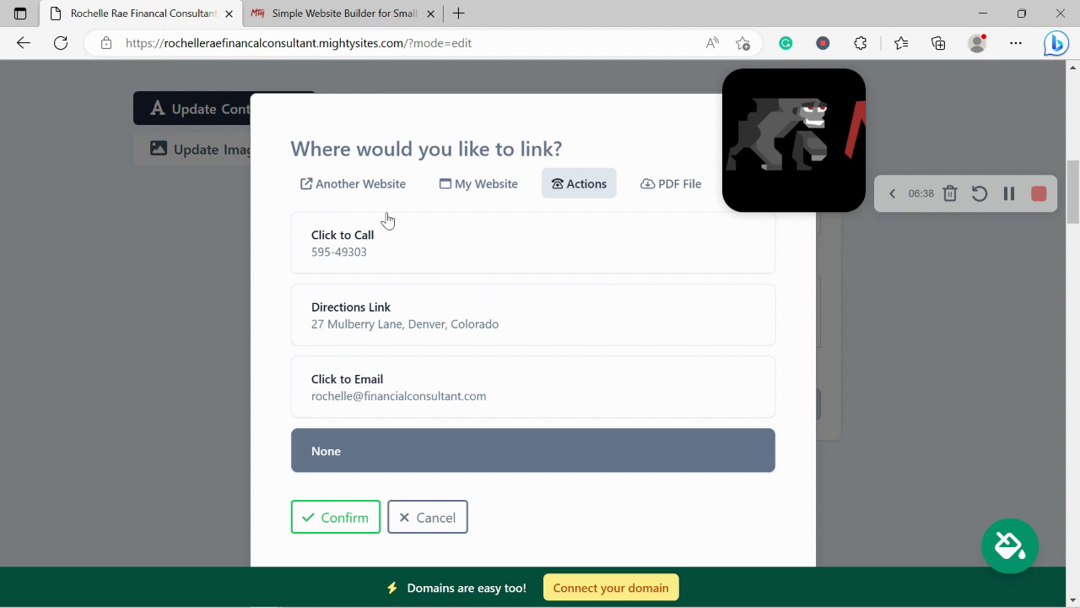
pyautogui.click(403, 236)
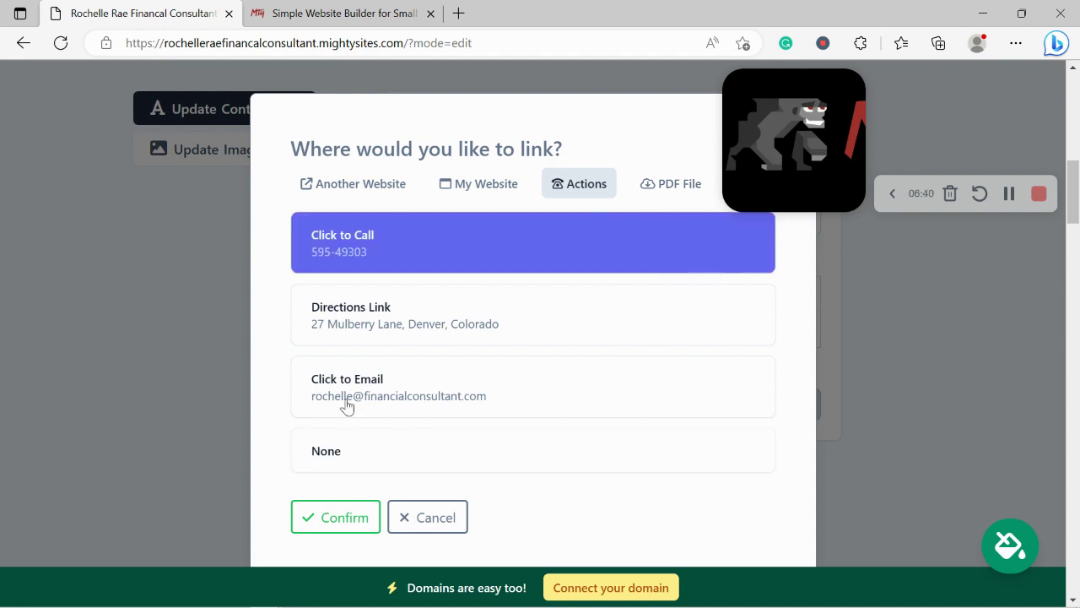
pyautogui.click(365, 522)
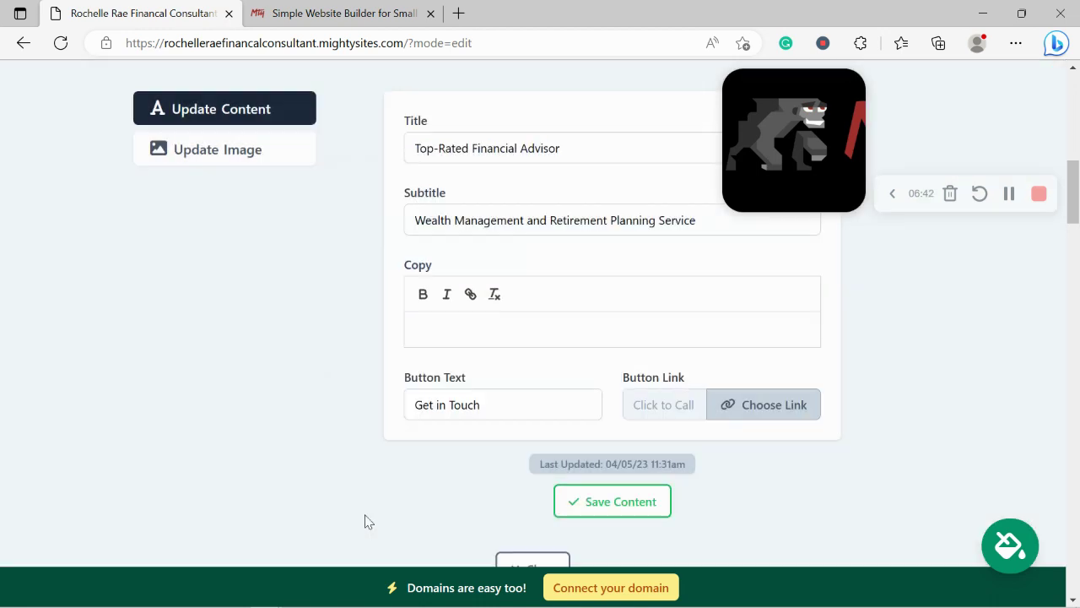
pyautogui.click(608, 505)
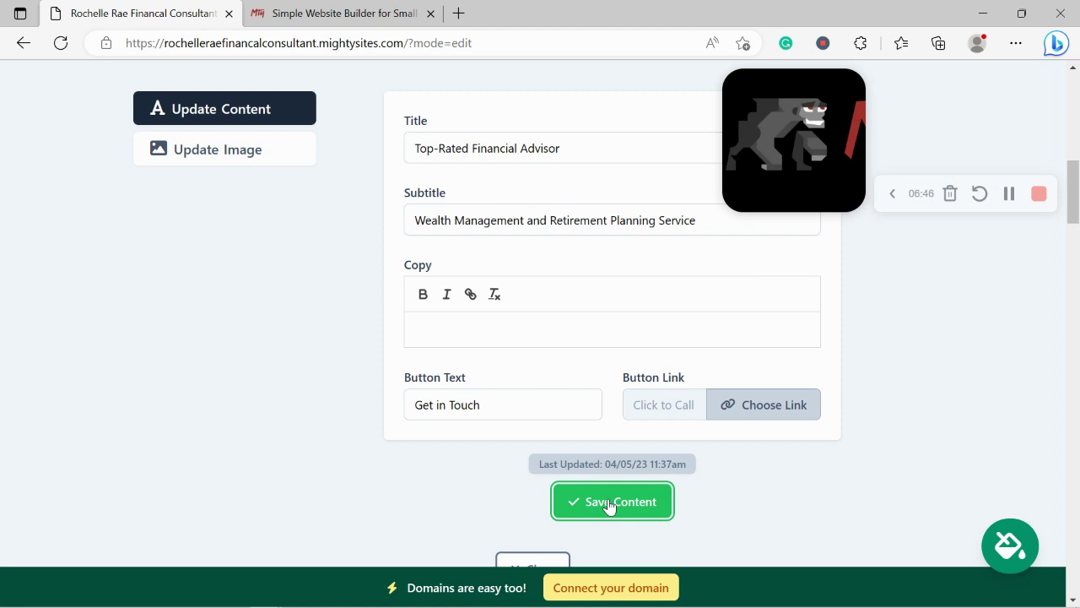
pyautogui.scroll(-1, 590, 507)
pyautogui.click(559, 512)
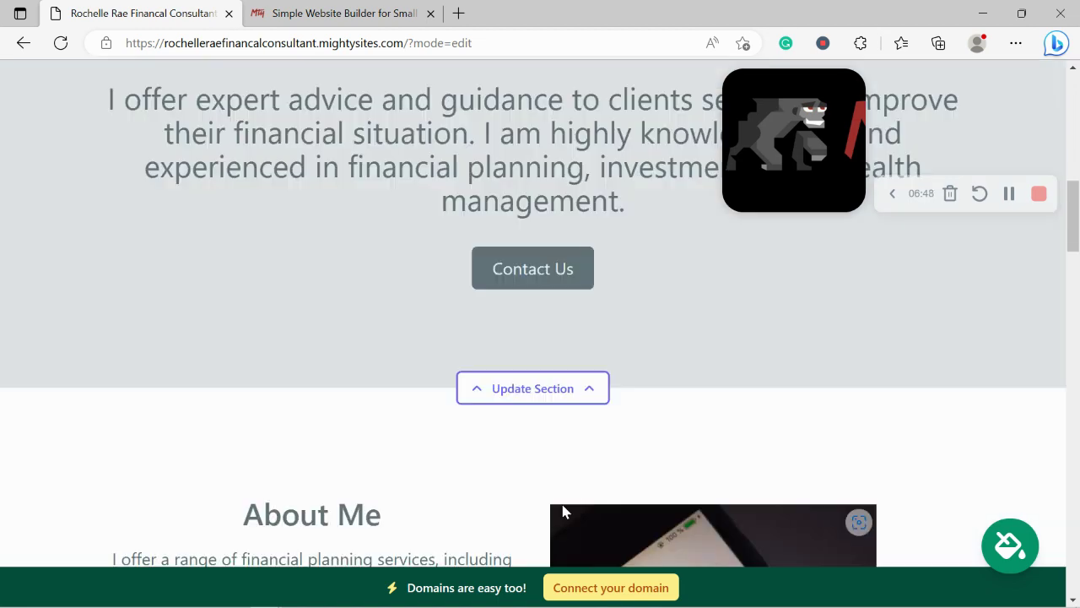
pyautogui.moveTo(95, 236); pyautogui.dragTo(740, 343)
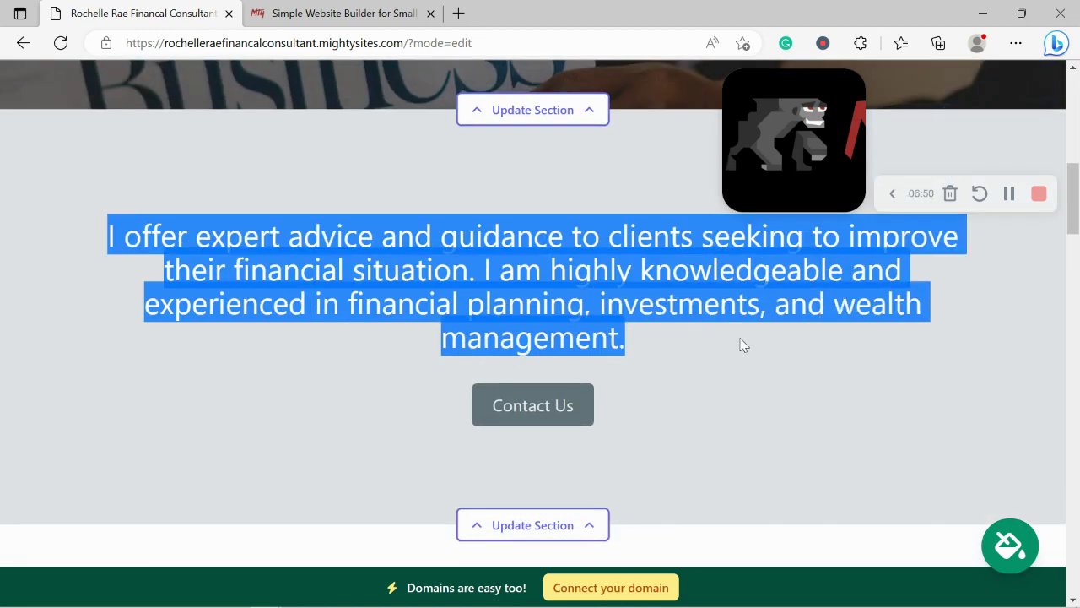
pyautogui.click(413, 411)
pyautogui.scroll(-2, 413, 411)
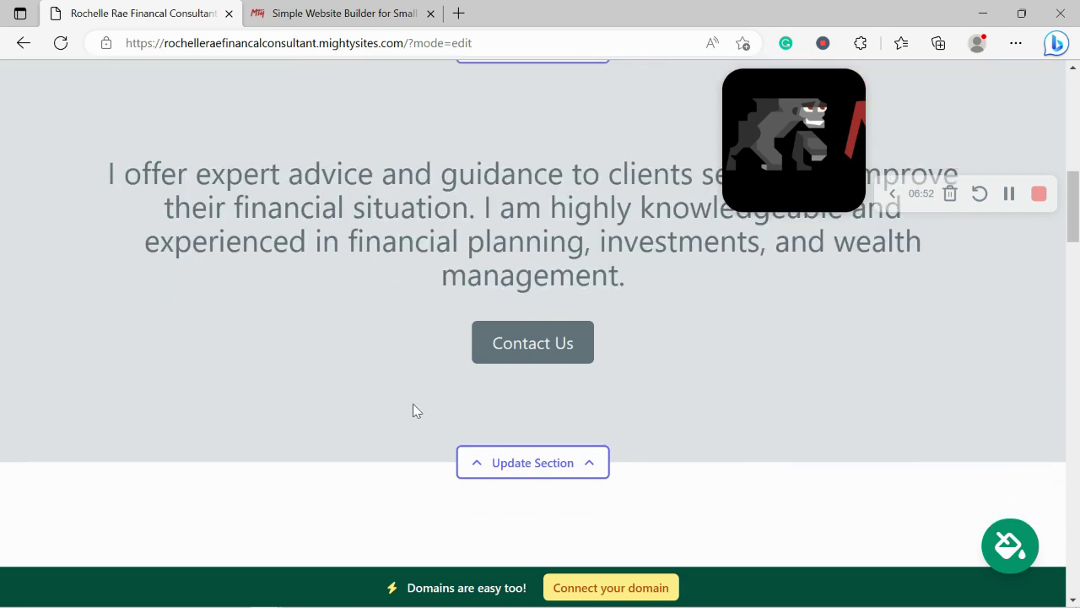
pyautogui.scroll(-4, 268, 379)
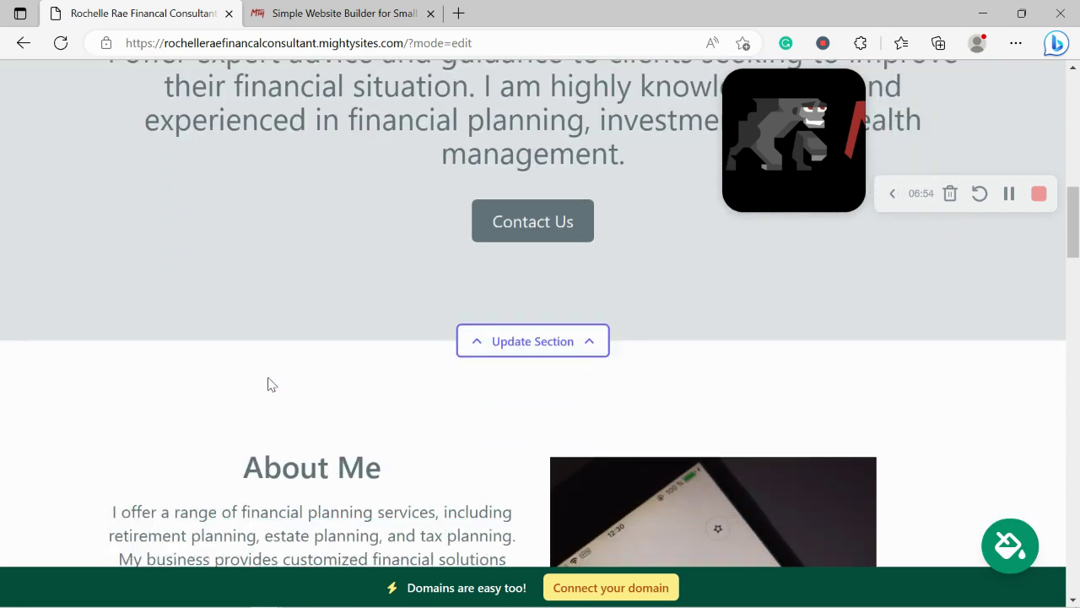
pyautogui.scroll(-1, 268, 379)
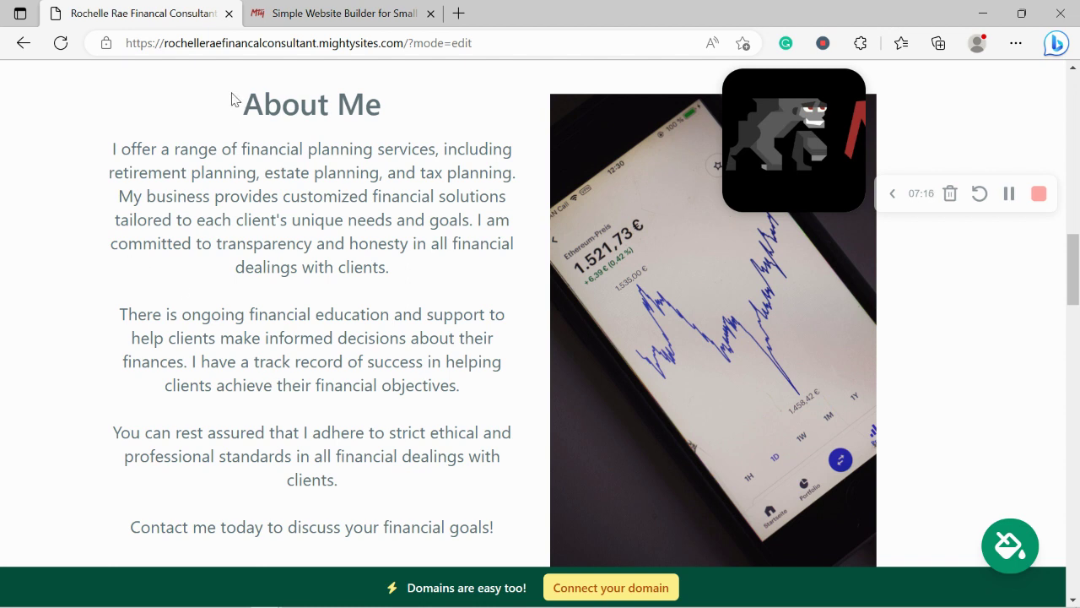
pyautogui.moveTo(234, 97); pyautogui.dragTo(518, 533)
pyautogui.click(443, 507)
pyautogui.scroll(-7, 687, 462)
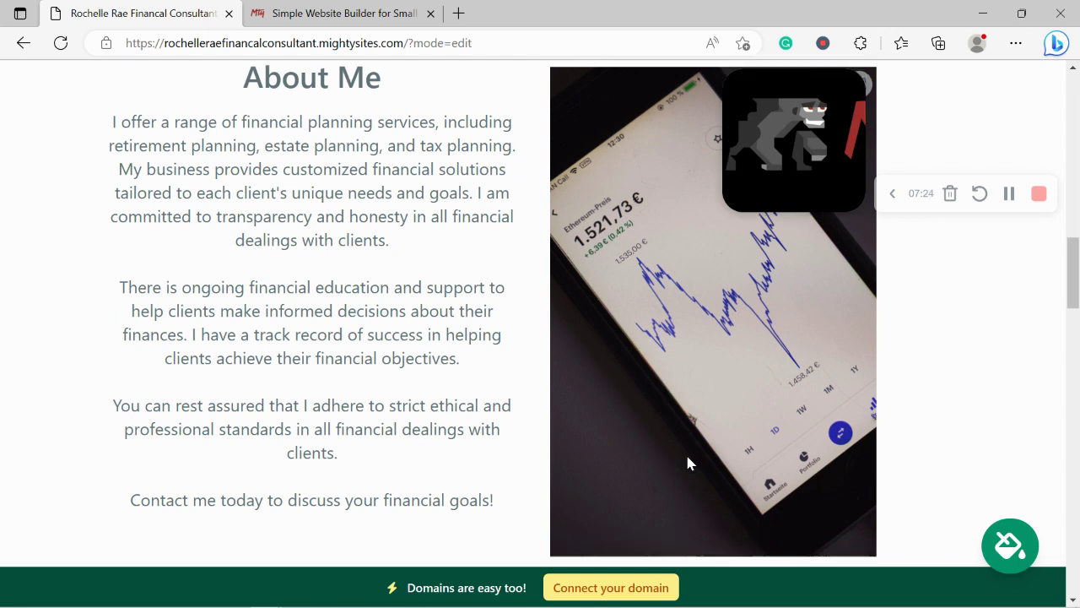
pyautogui.scroll(-8, 687, 456)
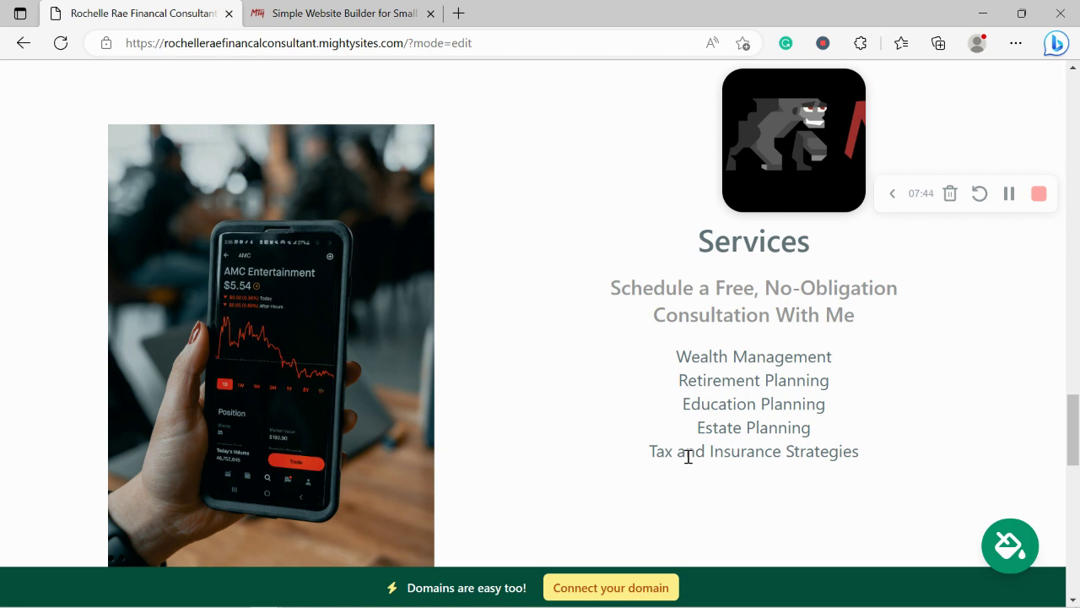
pyautogui.moveTo(670, 215); pyautogui.dragTo(861, 454)
pyautogui.click(517, 418)
pyautogui.scroll(-7, 517, 417)
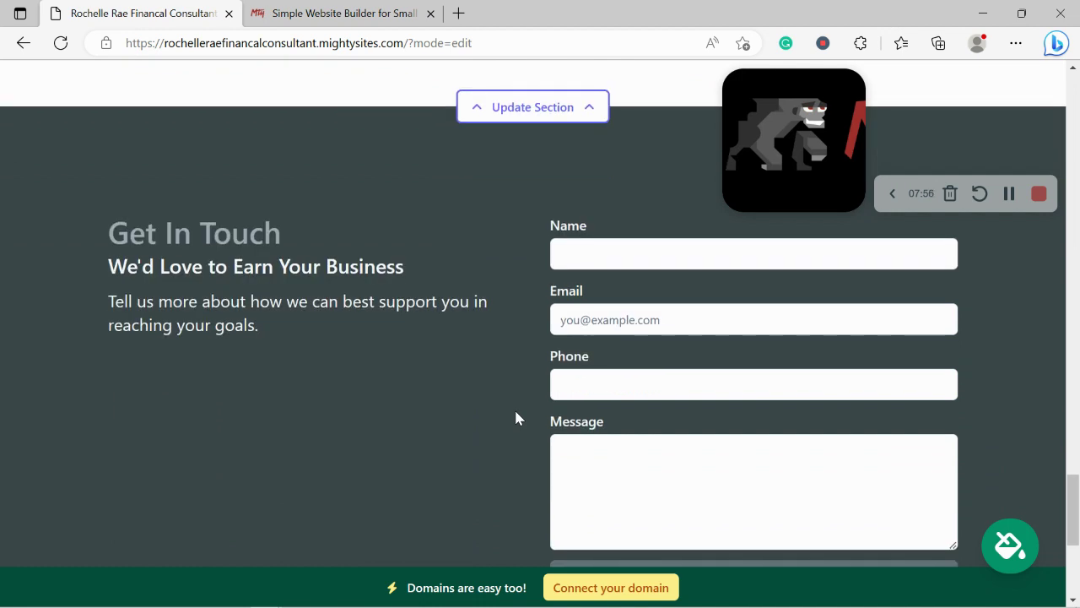
pyautogui.scroll(-1, 681, 553)
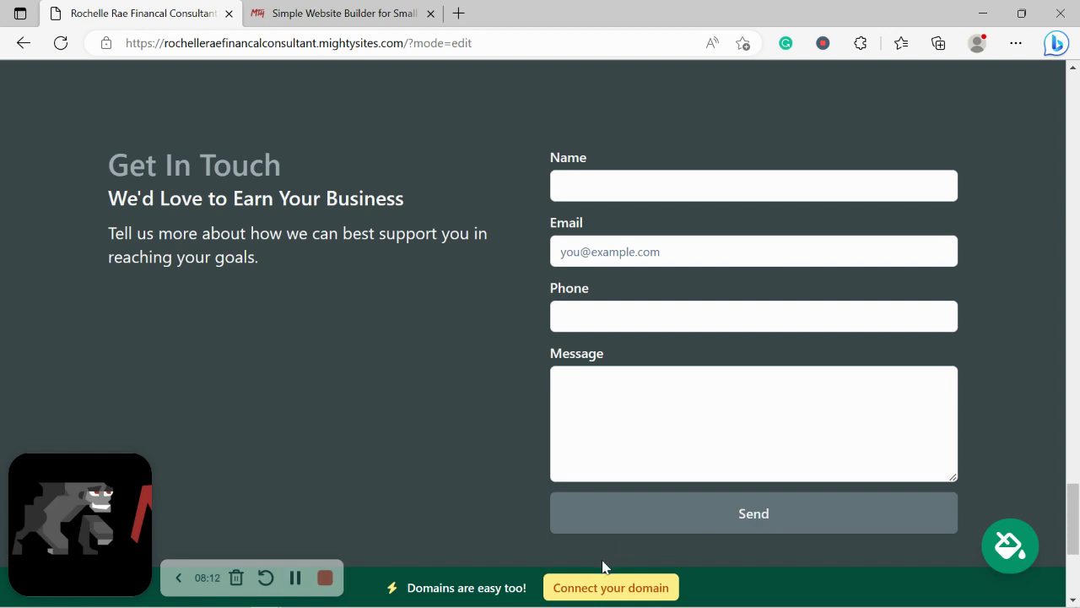
# Open the Connect a Domain page, then switch to the mightysites.com homepage tab
pyautogui.click(622, 589)
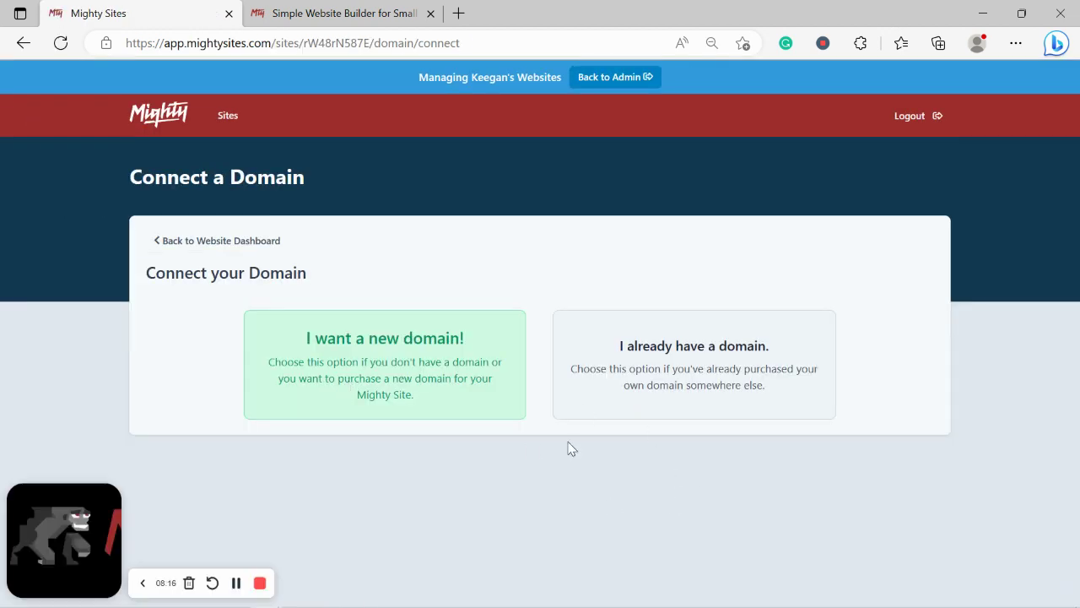
pyautogui.click(305, 5)
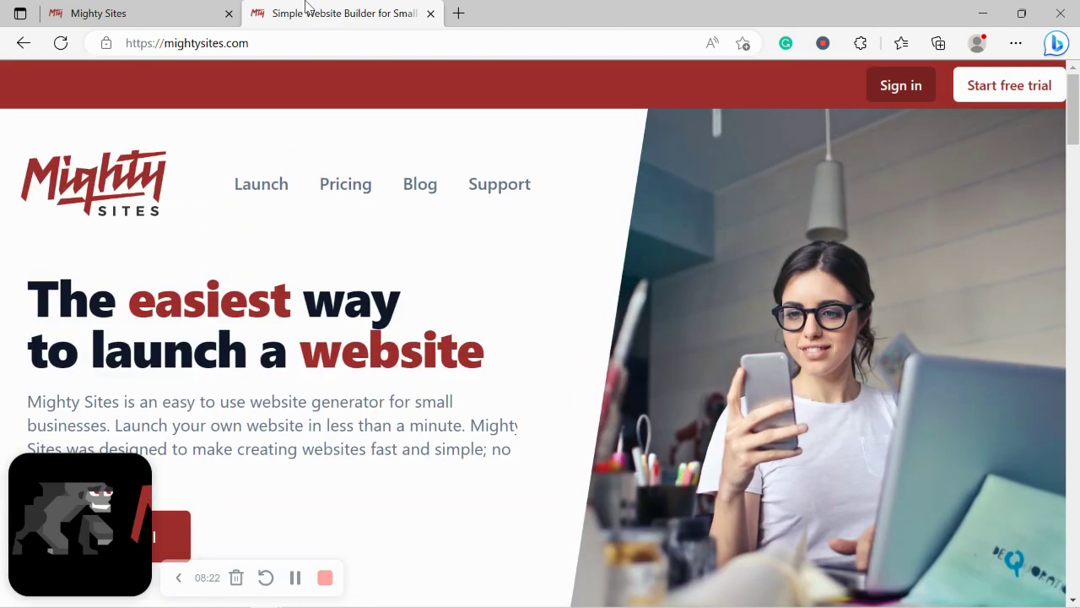
# Browse the Small Business Marketing Blog articles, then return to the Connect a Domain tab
pyautogui.click(428, 194)
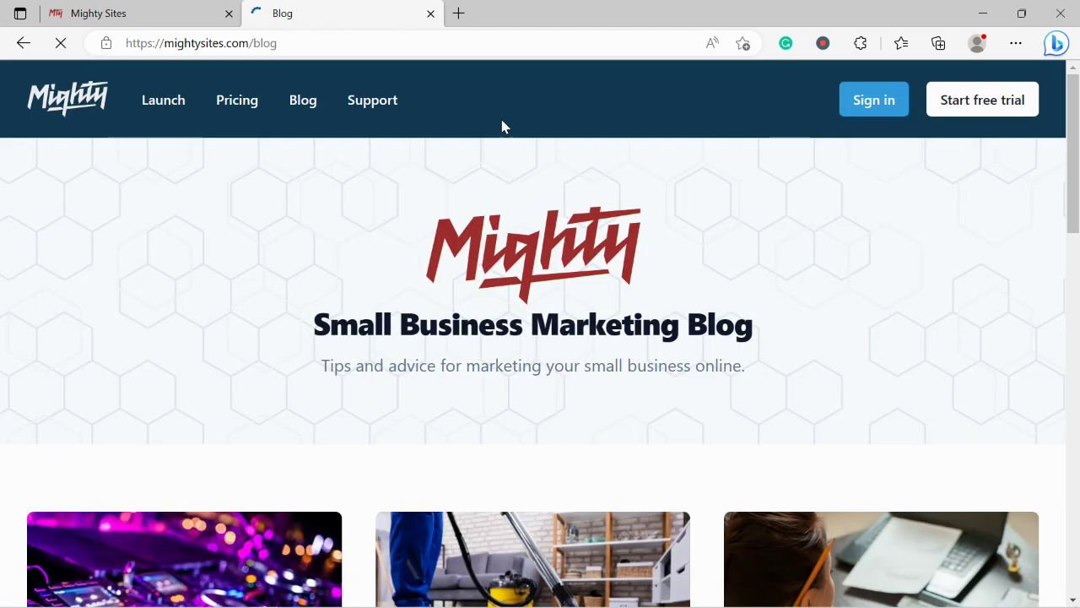
pyautogui.moveTo(319, 365); pyautogui.dragTo(832, 367)
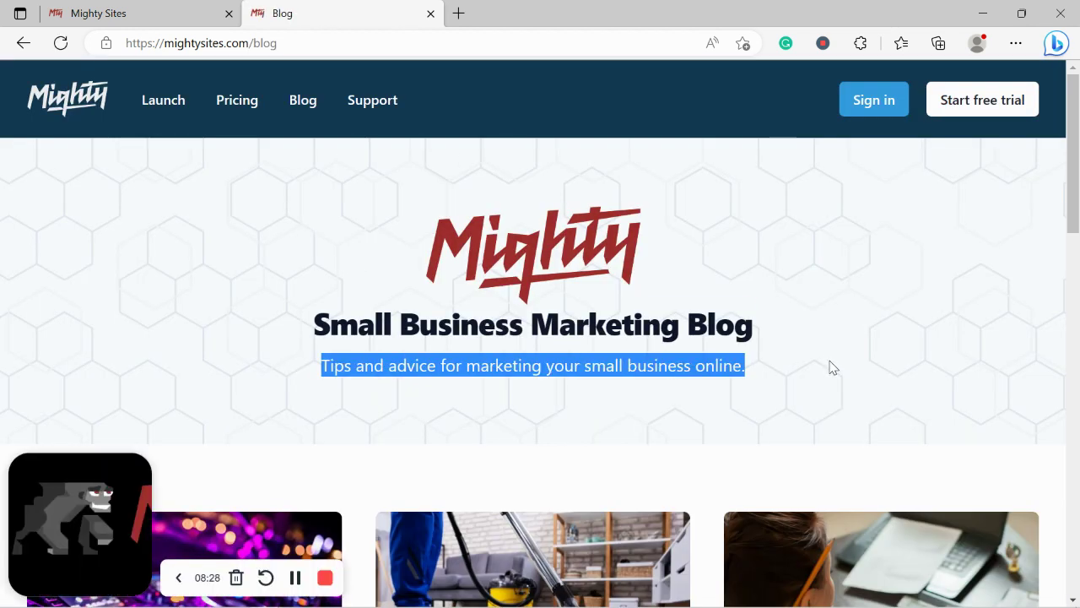
pyautogui.scroll(-5, 851, 421)
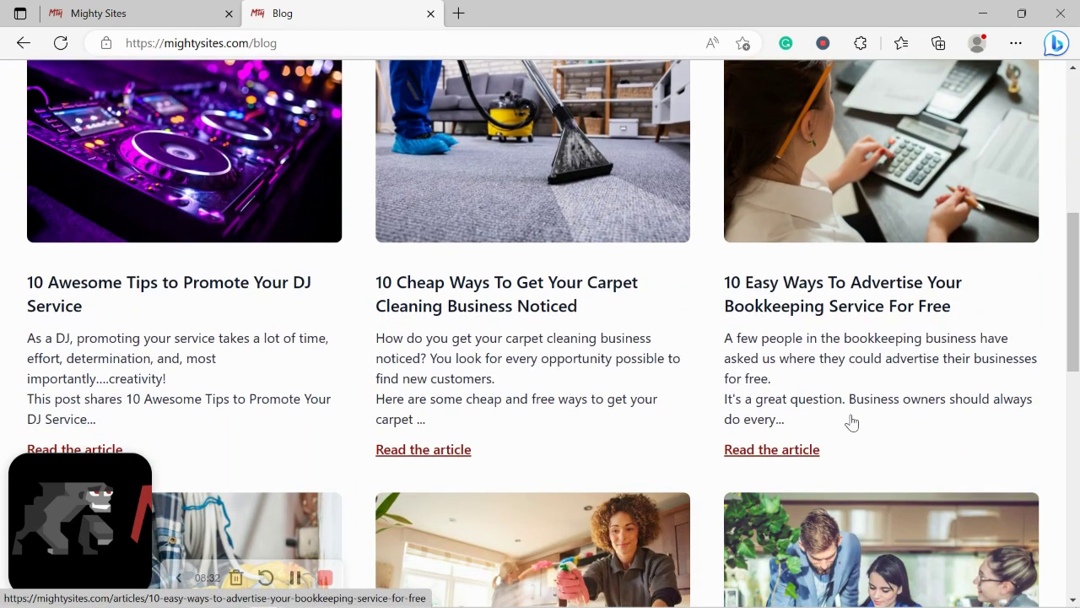
pyautogui.scroll(-4, 851, 421)
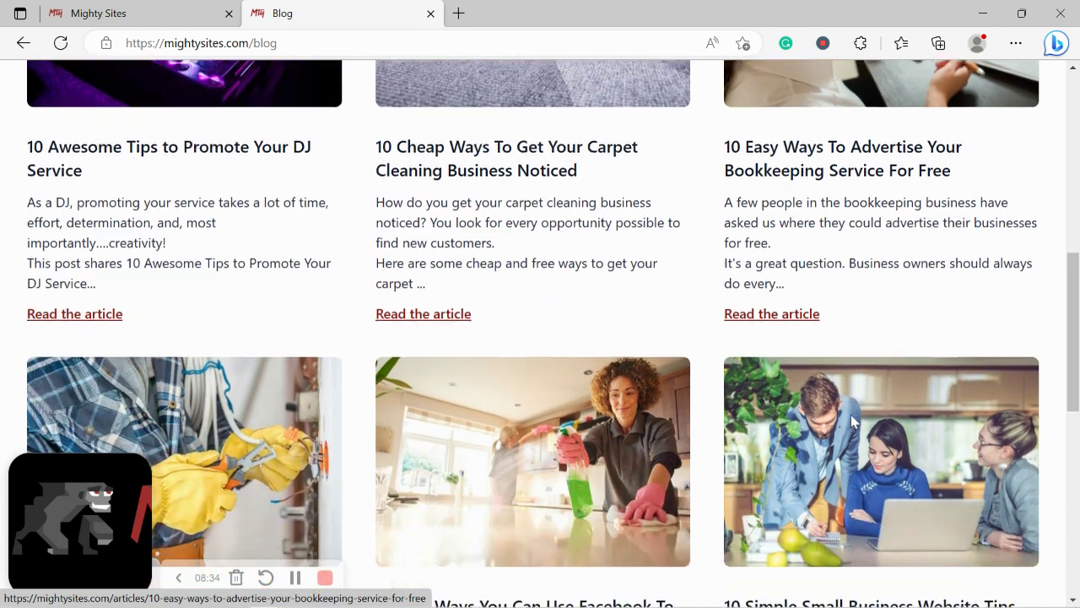
pyautogui.scroll(-2, 851, 421)
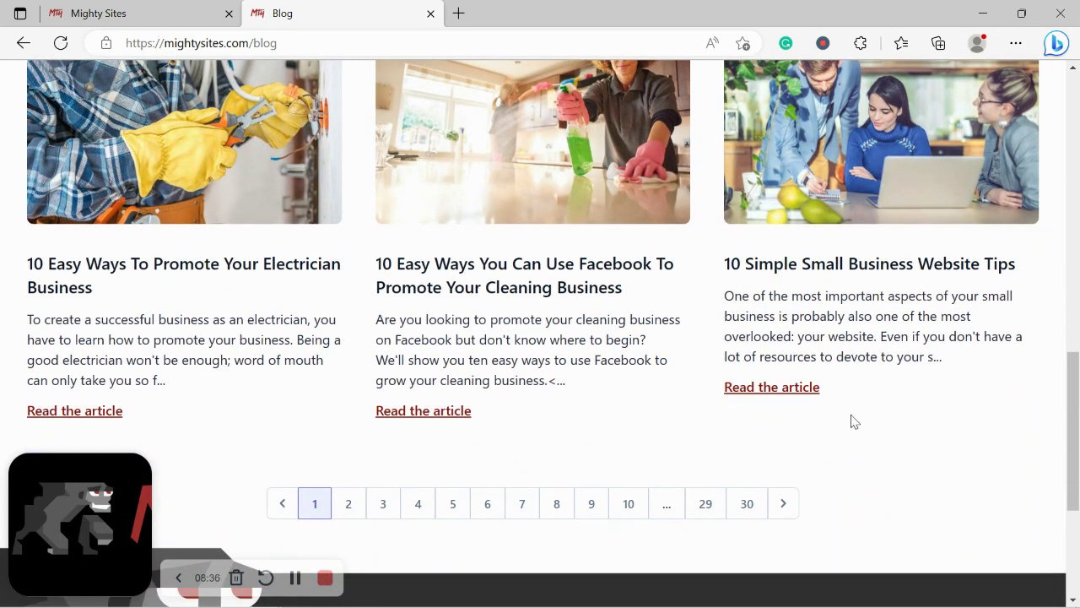
pyautogui.click(172, 8)
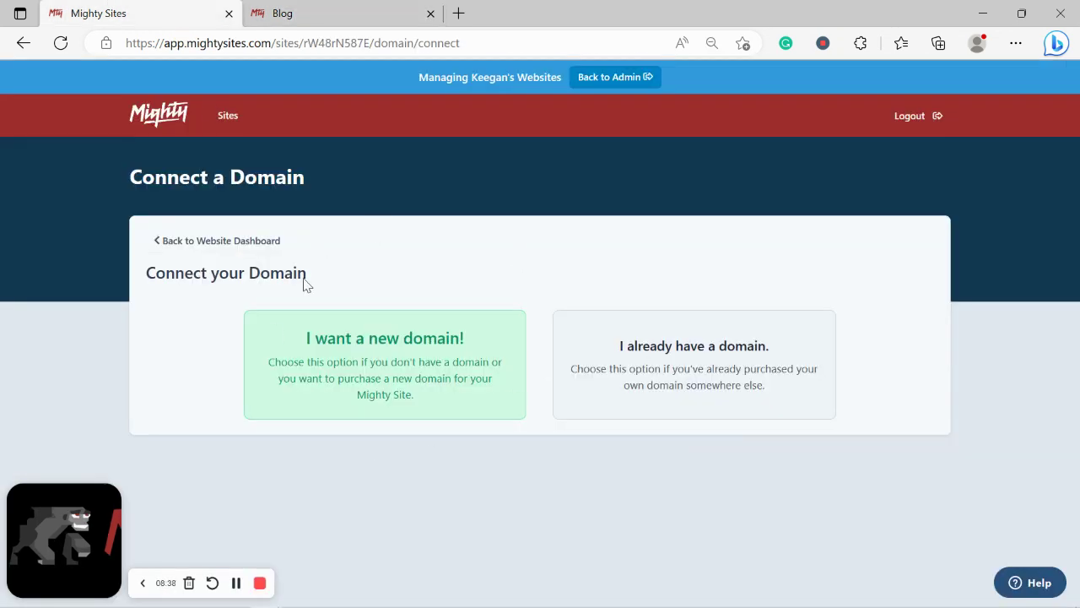
# Go back to the website dashboard and open the live mightysites.com site in a new tab
pyautogui.click(230, 245)
pyautogui.scroll(-2, 342, 264)
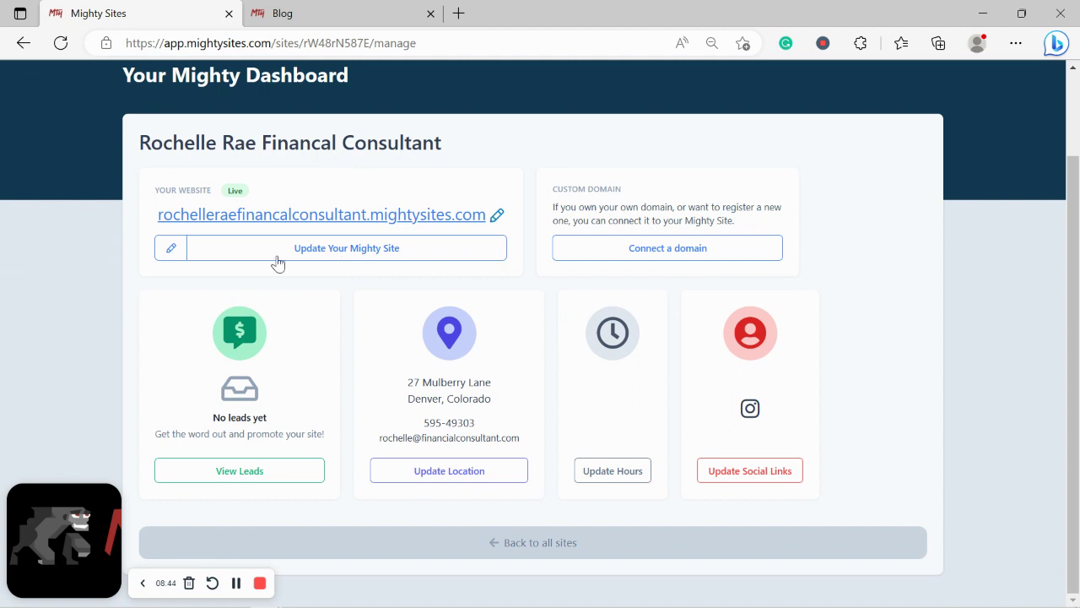
pyautogui.moveTo(106, 77); pyautogui.dragTo(370, 75)
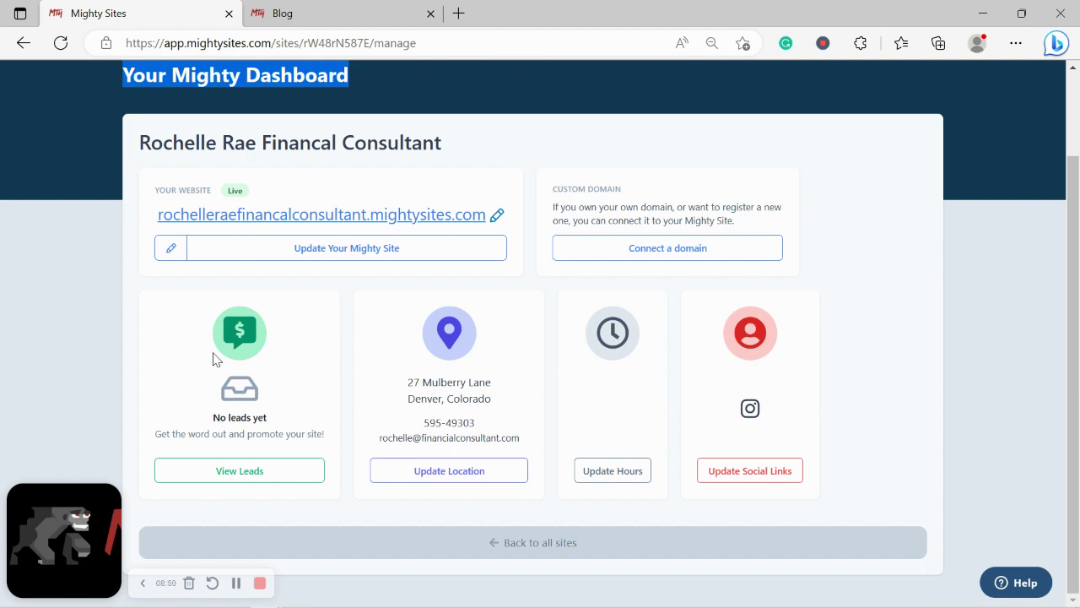
pyautogui.click(369, 216)
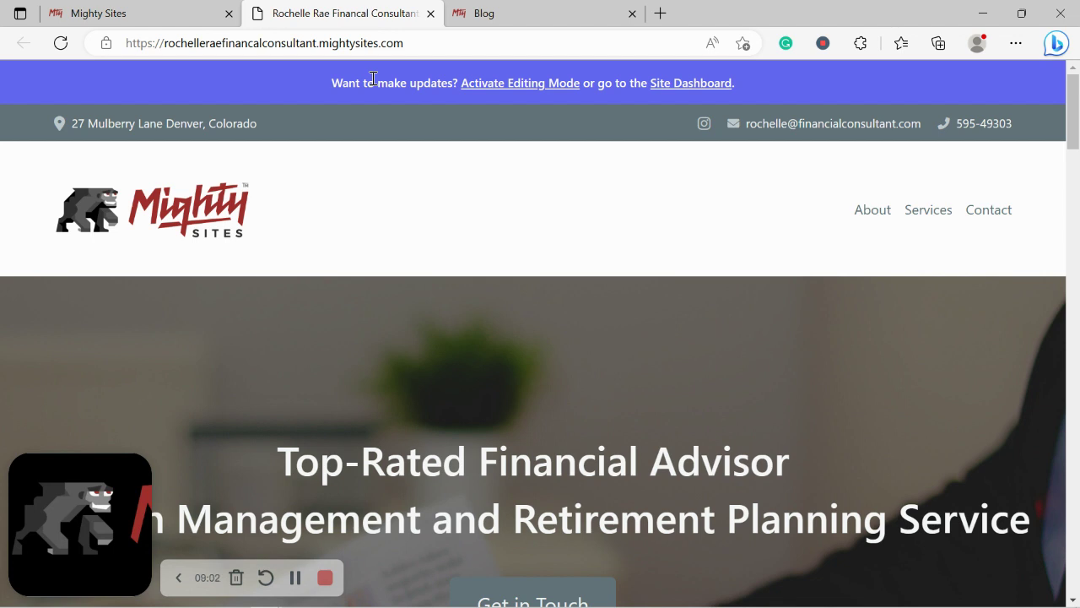
pyautogui.scroll(-4, 372, 78)
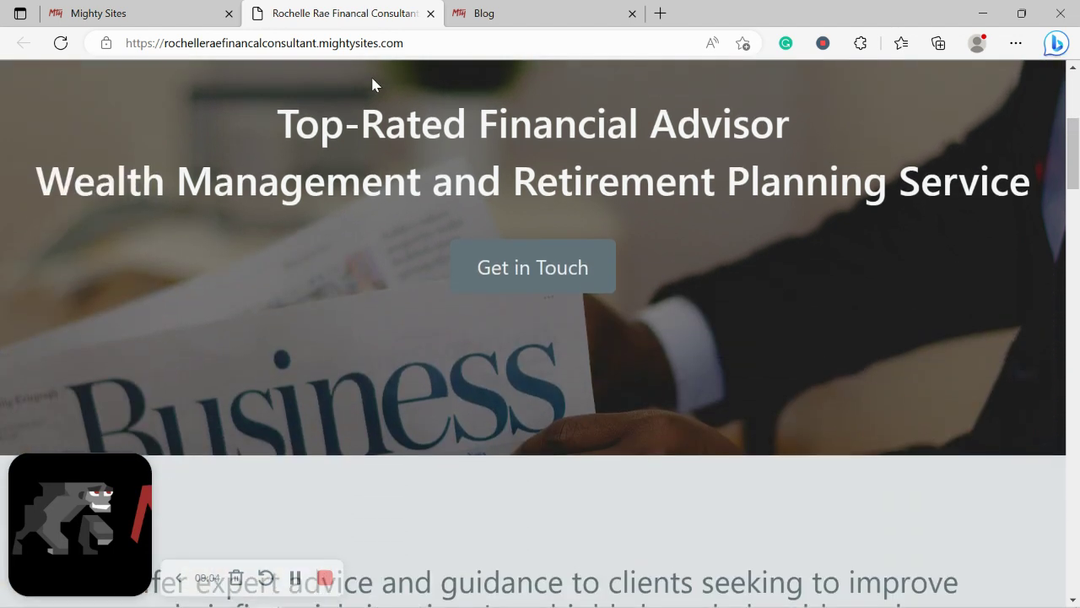
pyautogui.scroll(-4, 373, 79)
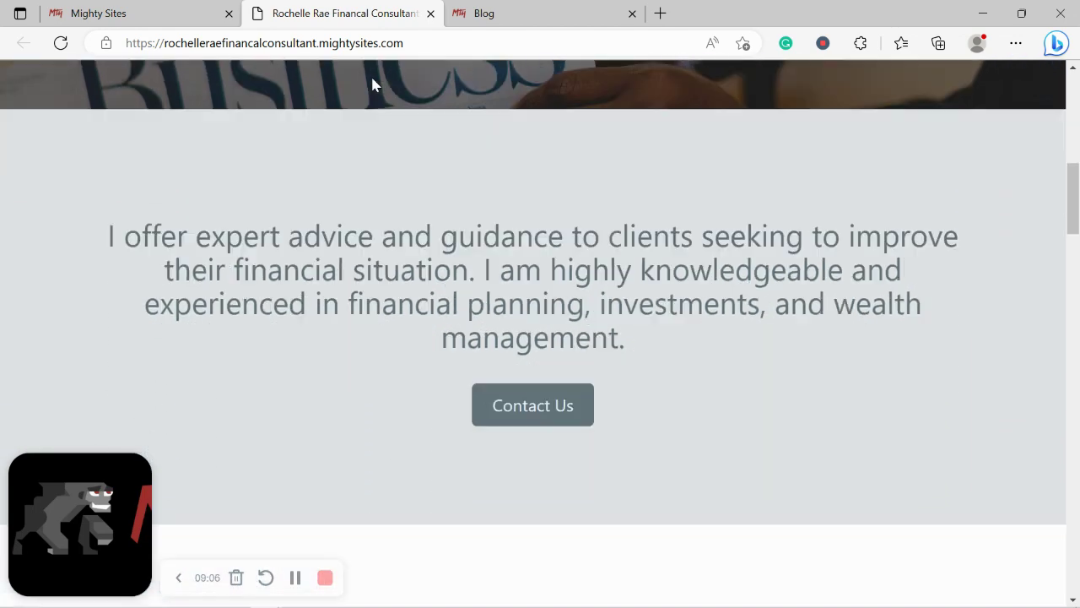
pyautogui.scroll(-5, 372, 79)
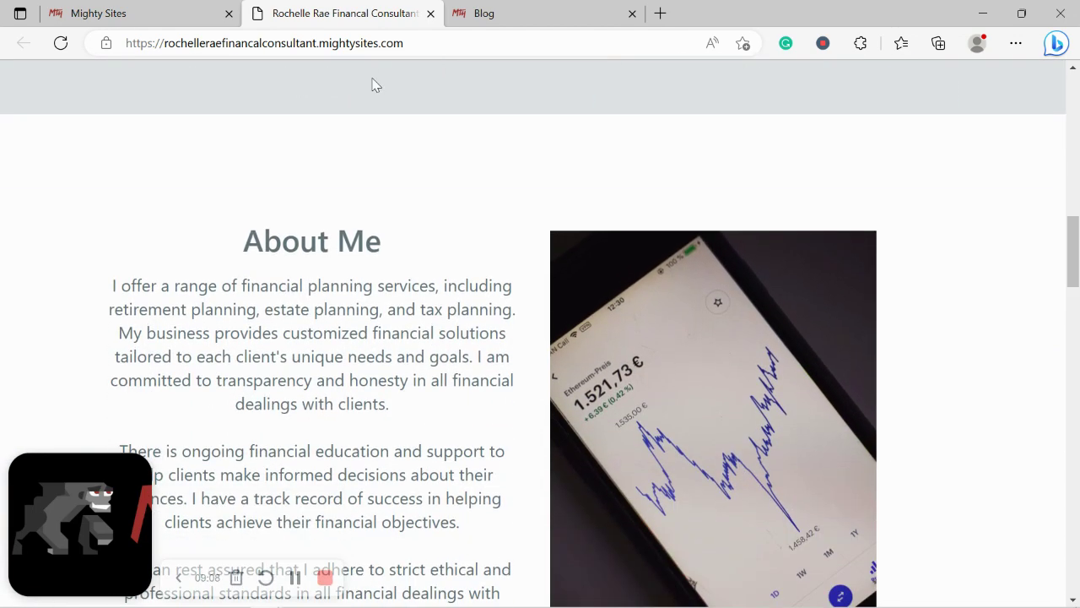
pyautogui.scroll(-6, 375, 85)
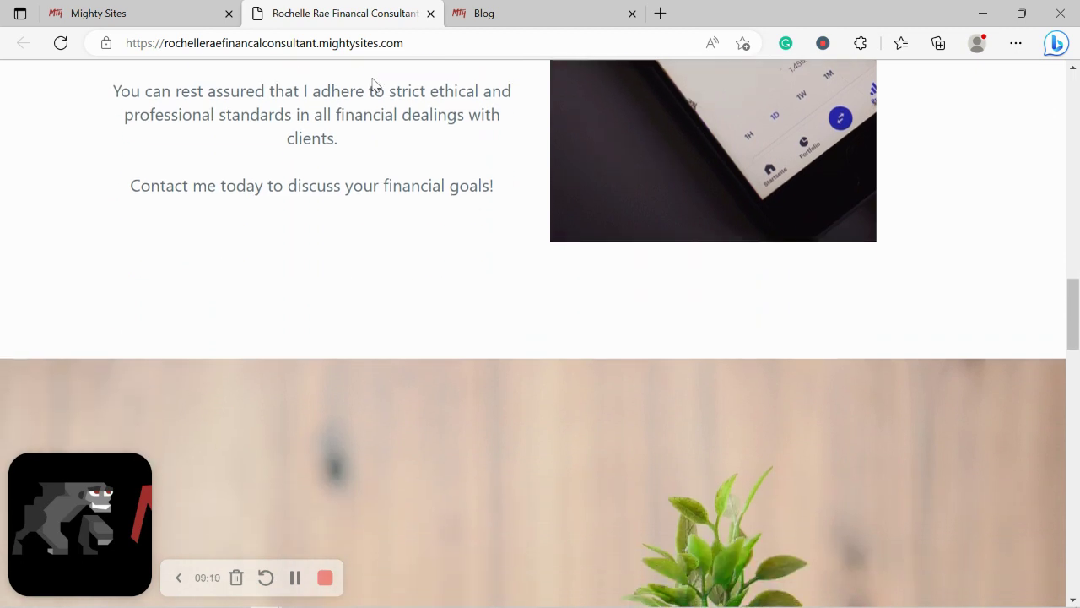
pyautogui.scroll(-4, 374, 84)
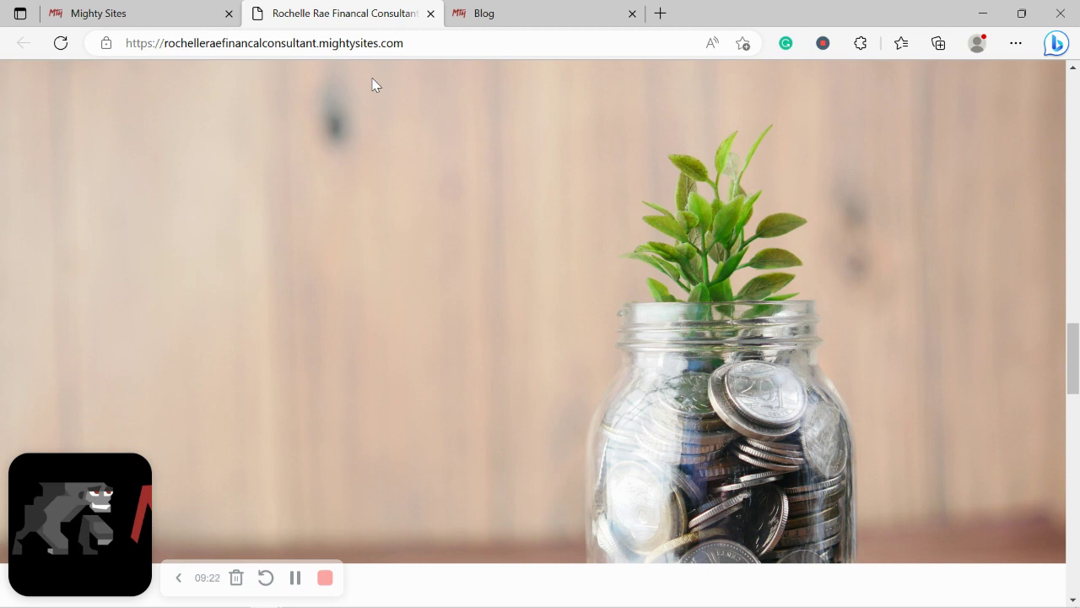
pyautogui.scroll(-2, 375, 85)
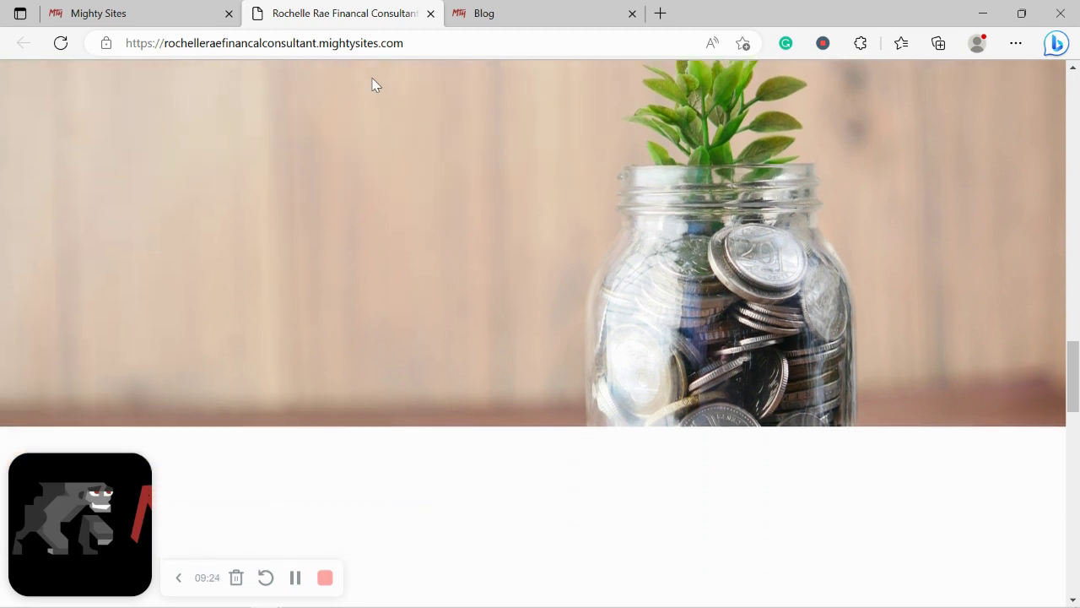